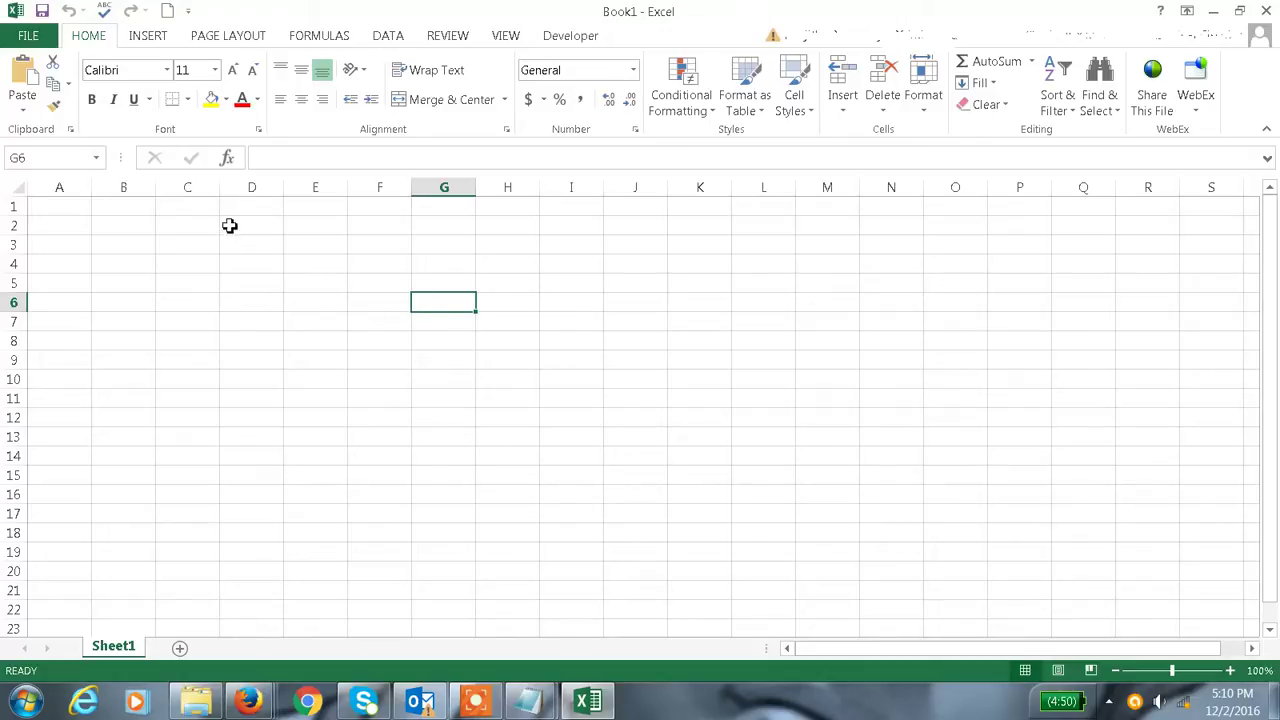
- Check in the Excel add-ins list that Analysis ToolPak and Solver Add-in are active, and enable the workbook's disabled content
left_click(64, 206)
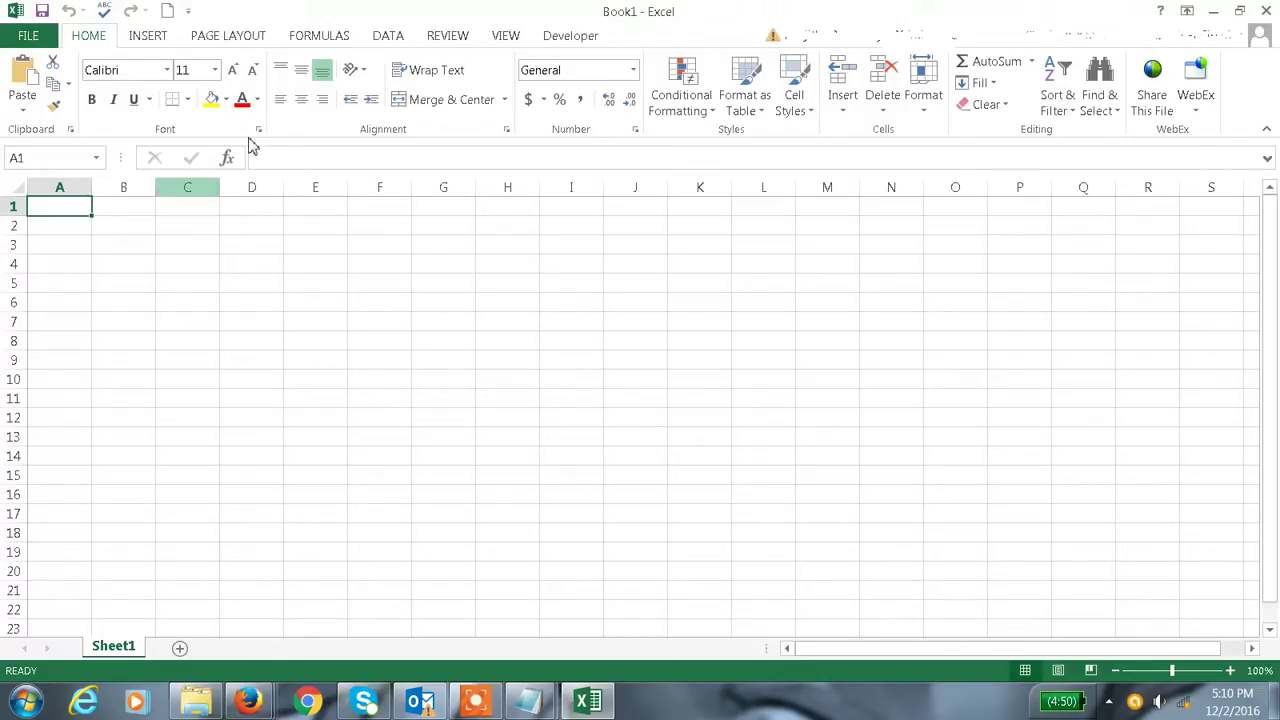
left_click(405, 43)
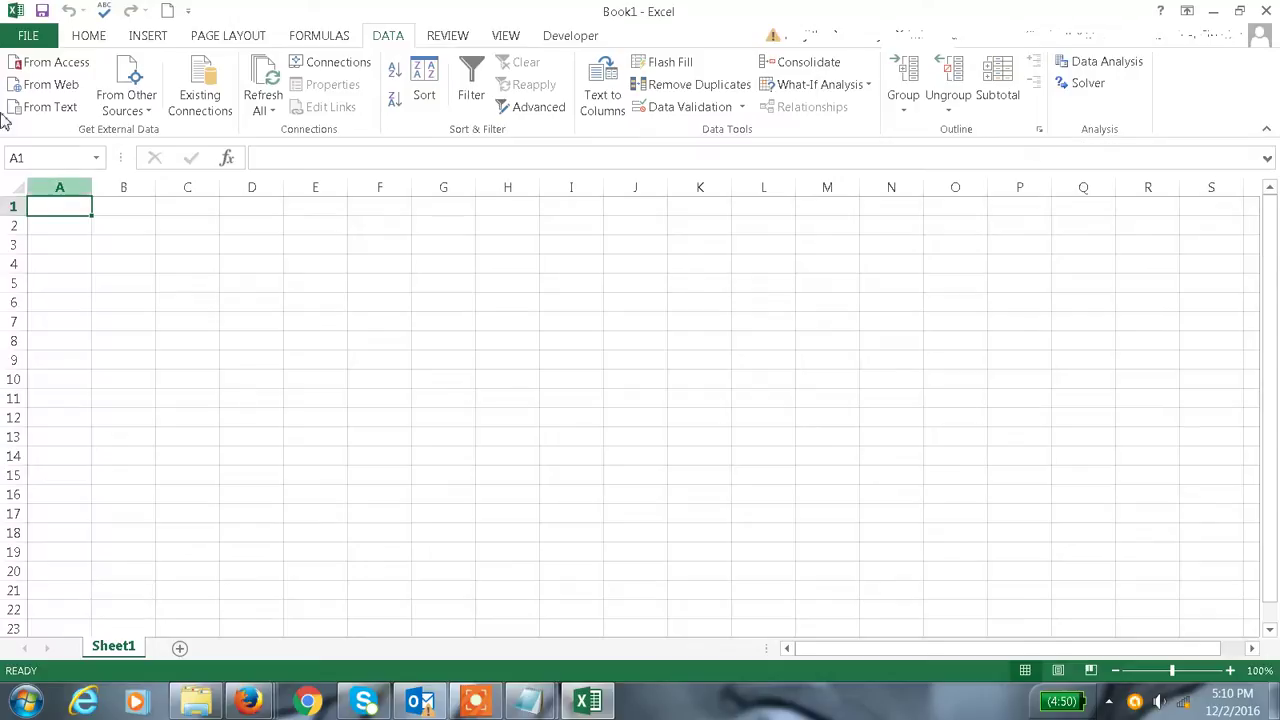
left_click(28, 35)
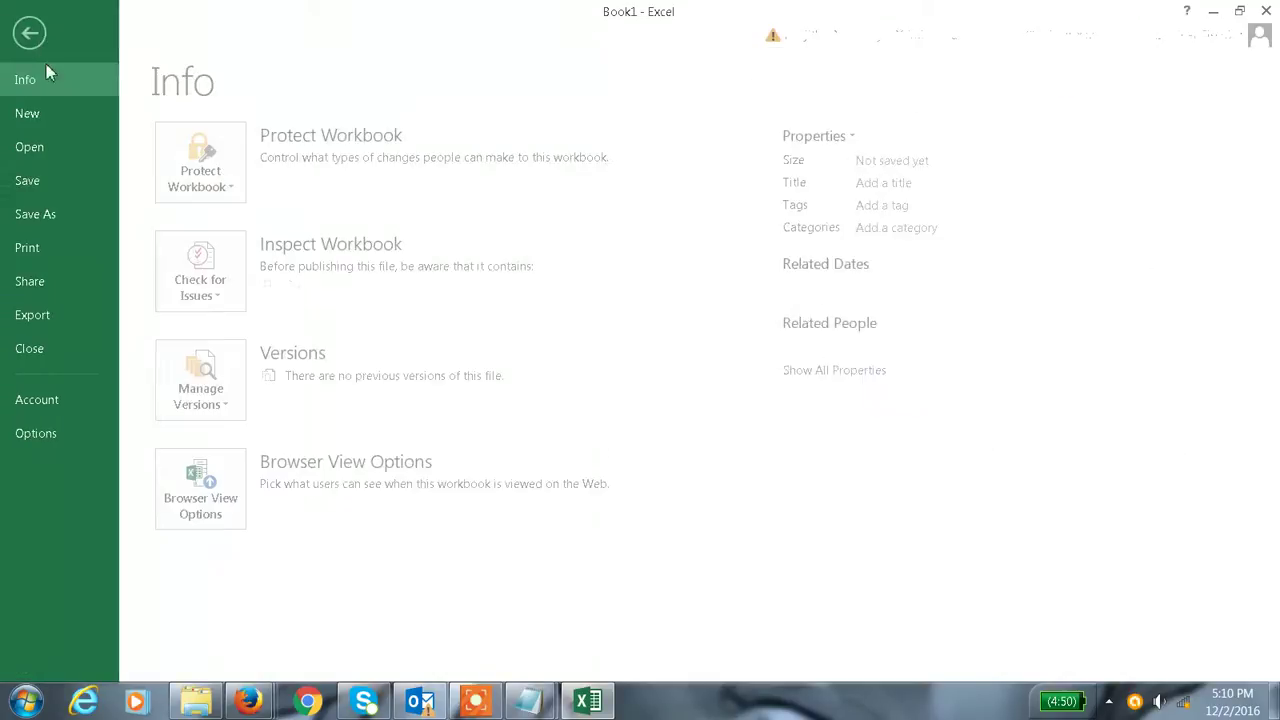
left_click(66, 443)
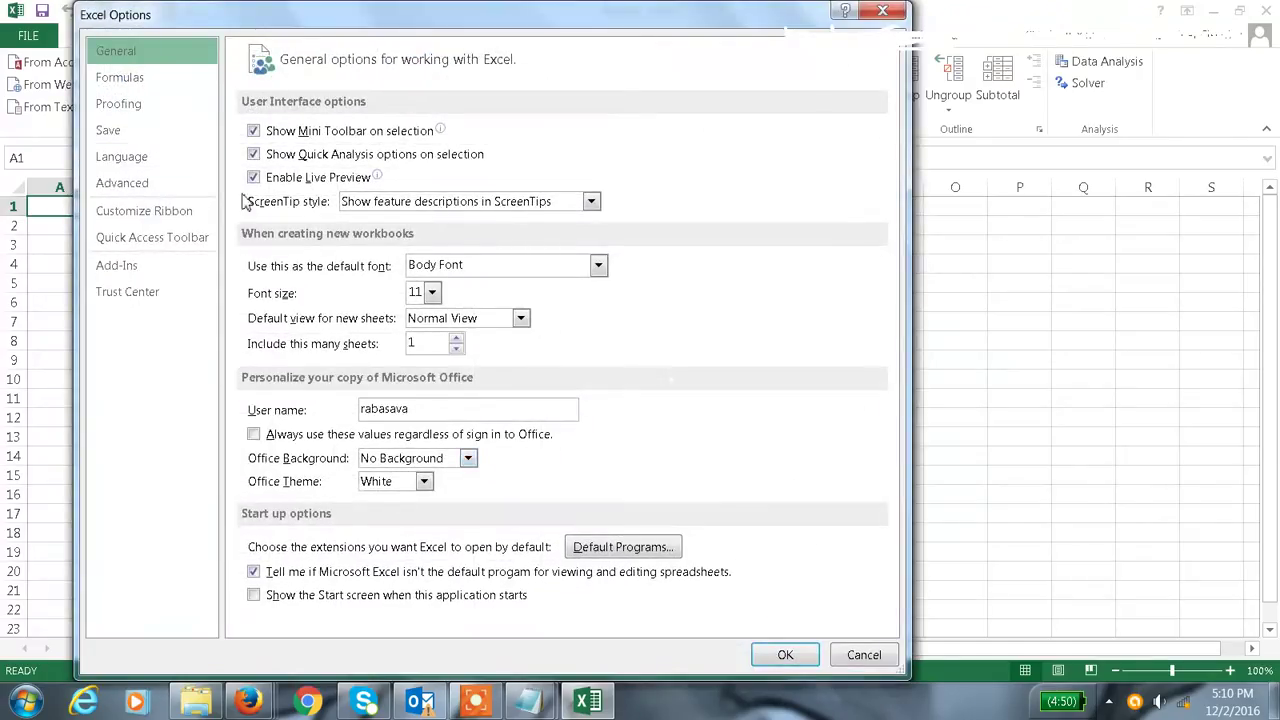
left_click(170, 268)
left_click(140, 268)
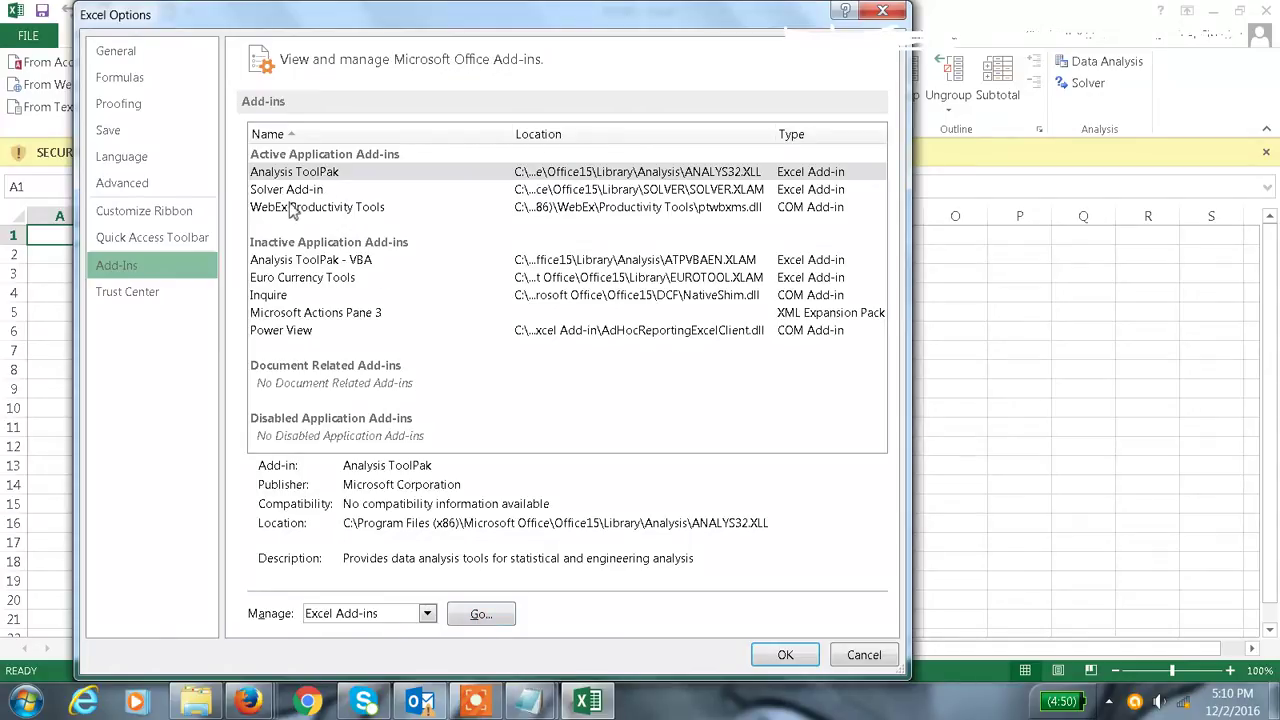
left_click(480, 614)
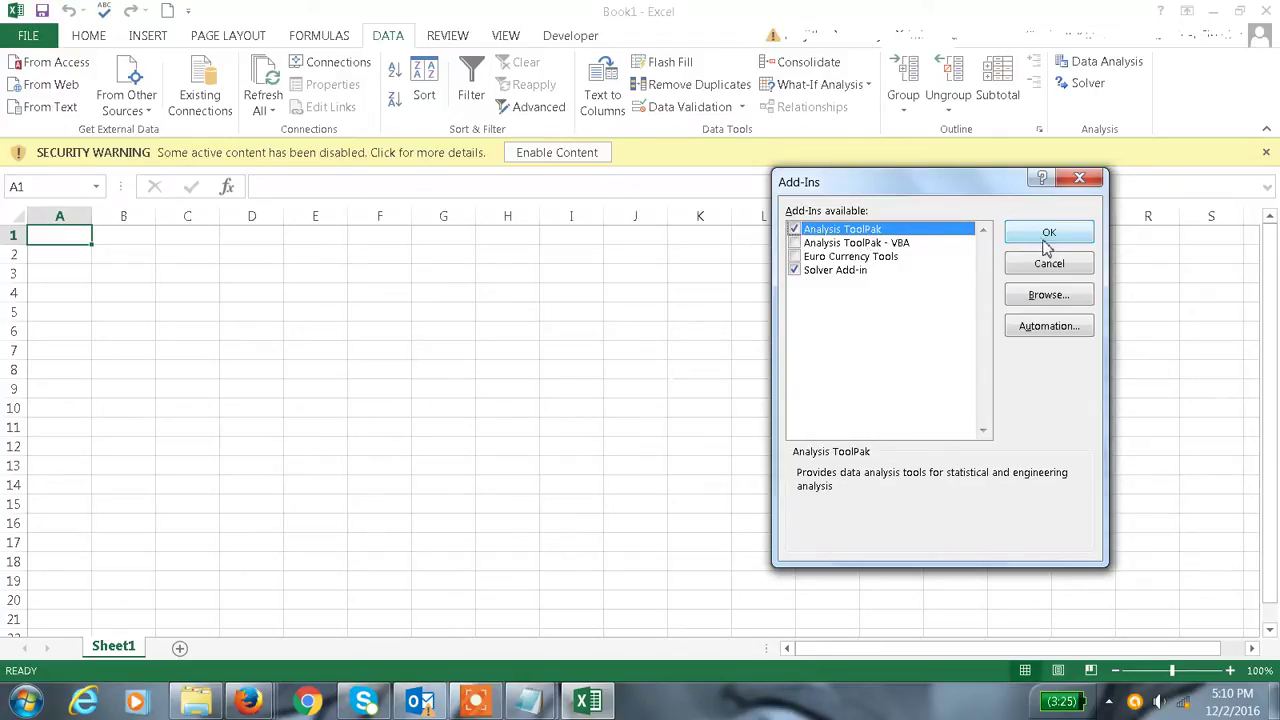
left_click(1079, 178)
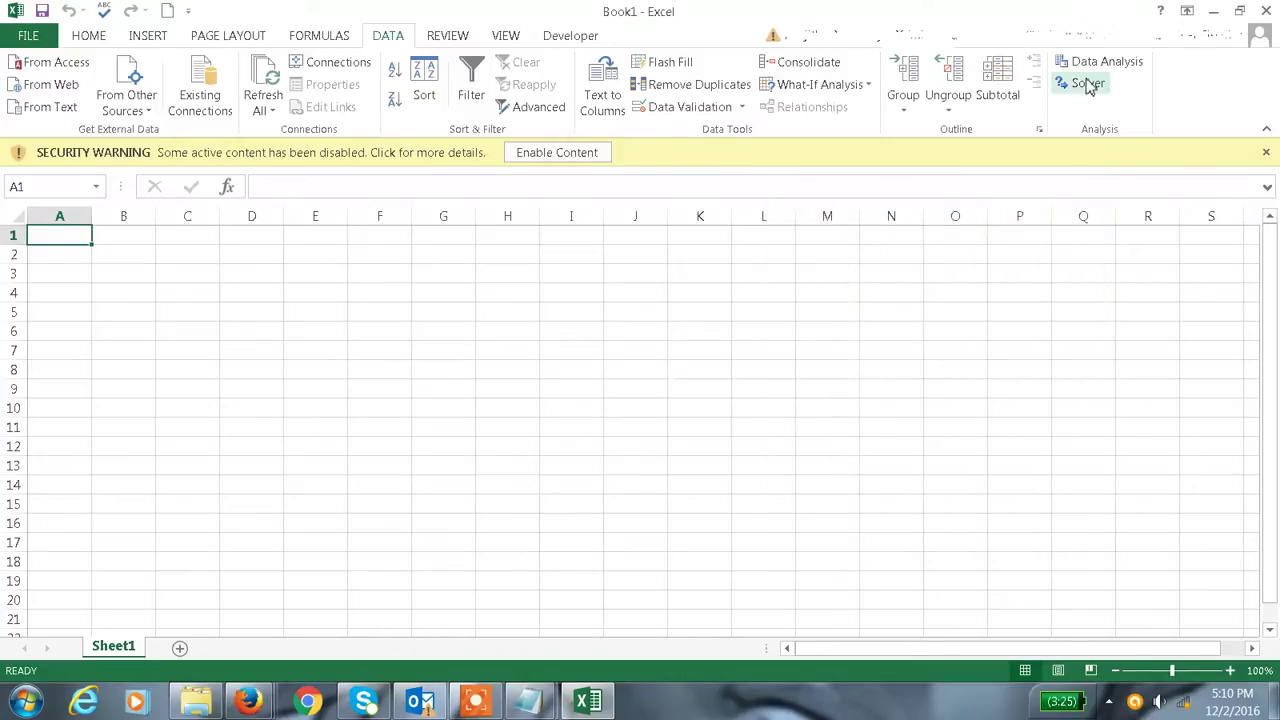
left_click(556, 153)
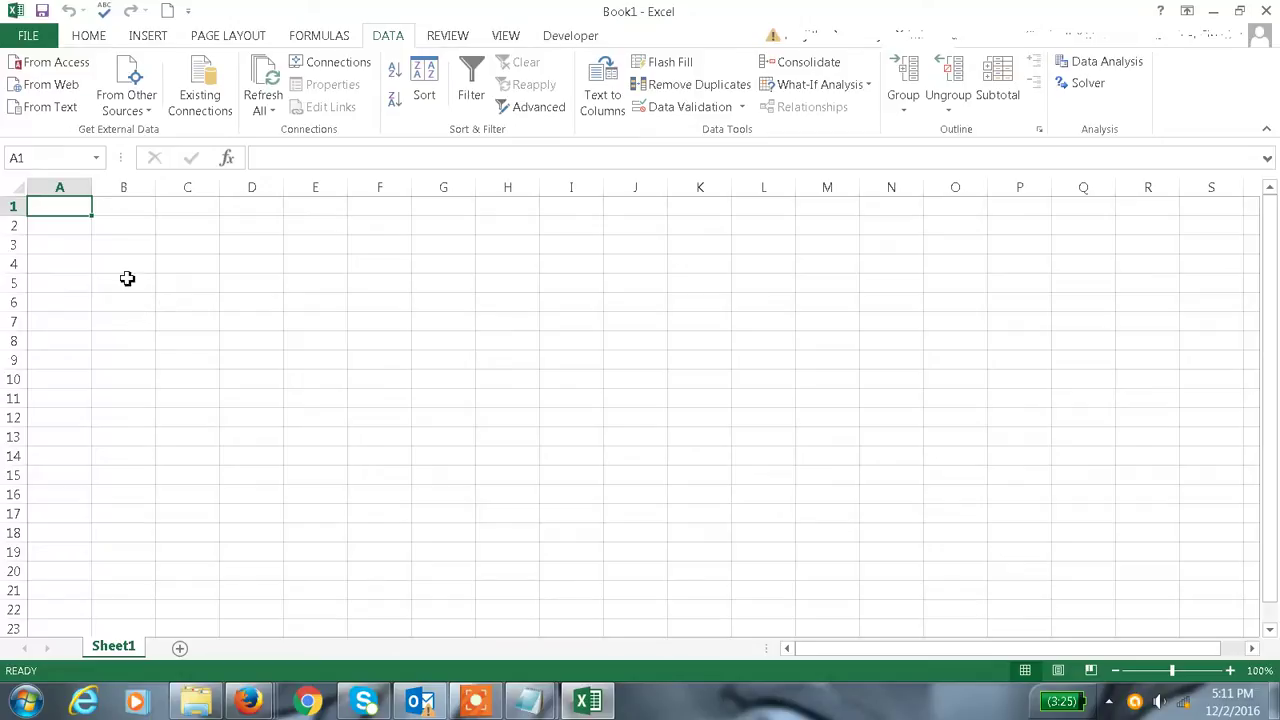
- Enter the column heading "number of students" in cell A1
left_click(75, 231)
left_click(74, 211)
type("number of")
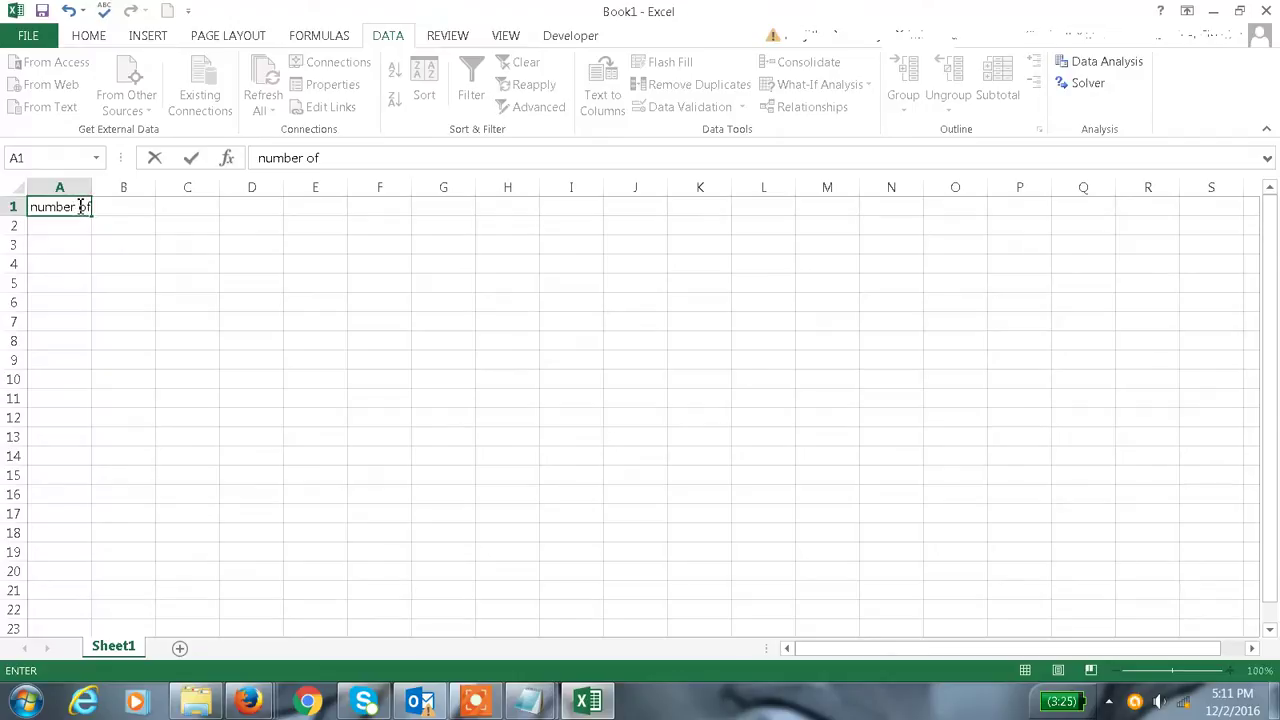
type(" students")
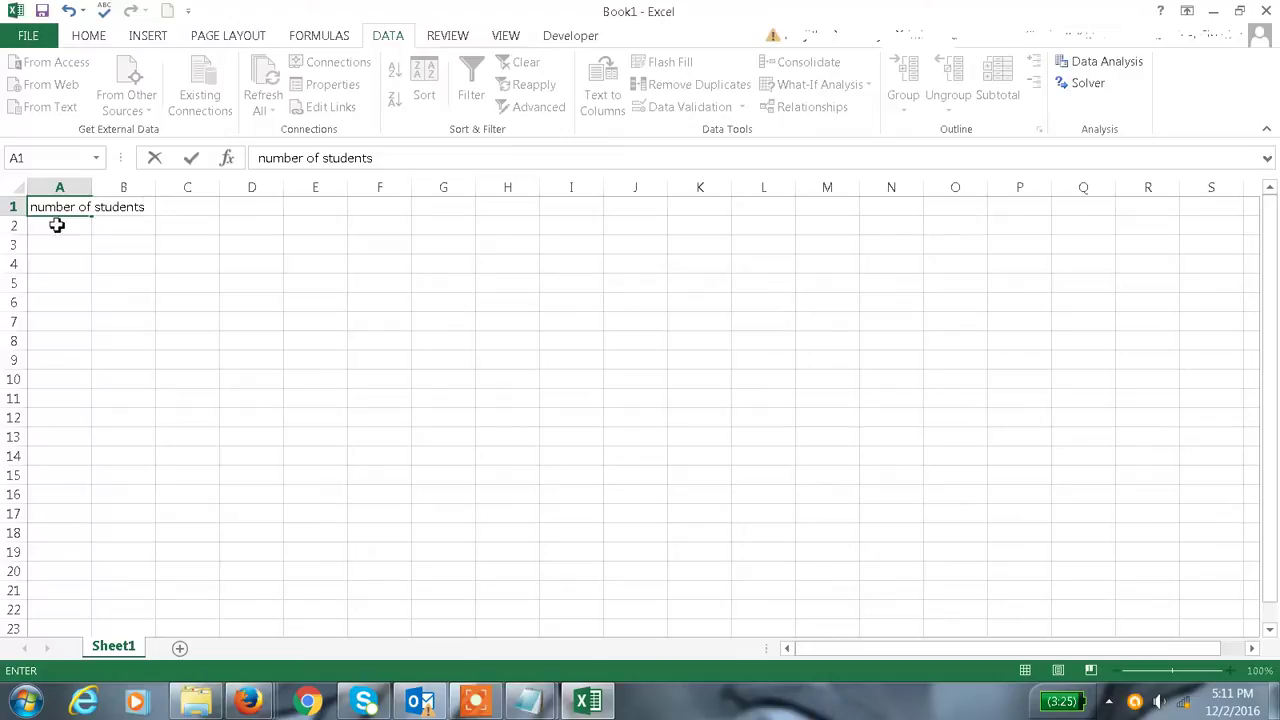
key("Return")
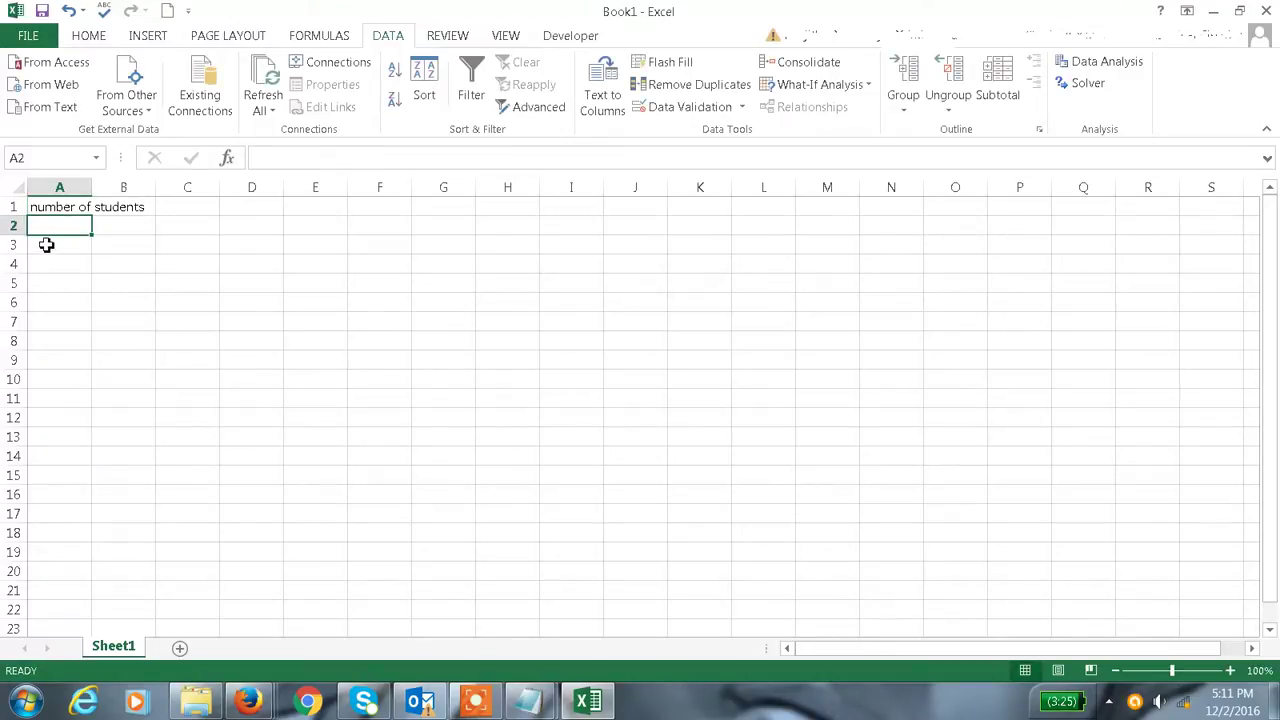
- Enter the student counts 23, 27, 52 and 40 in cells A2 to A5
type("23")
key("Return")
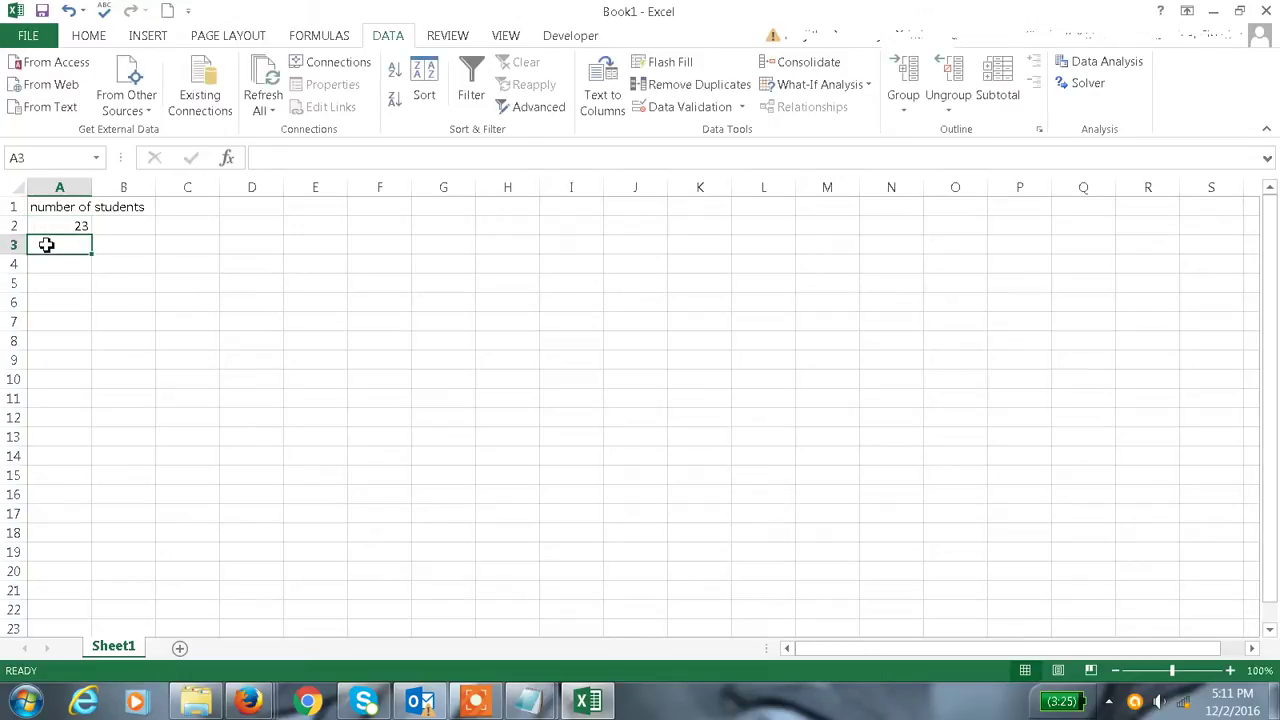
type("27")
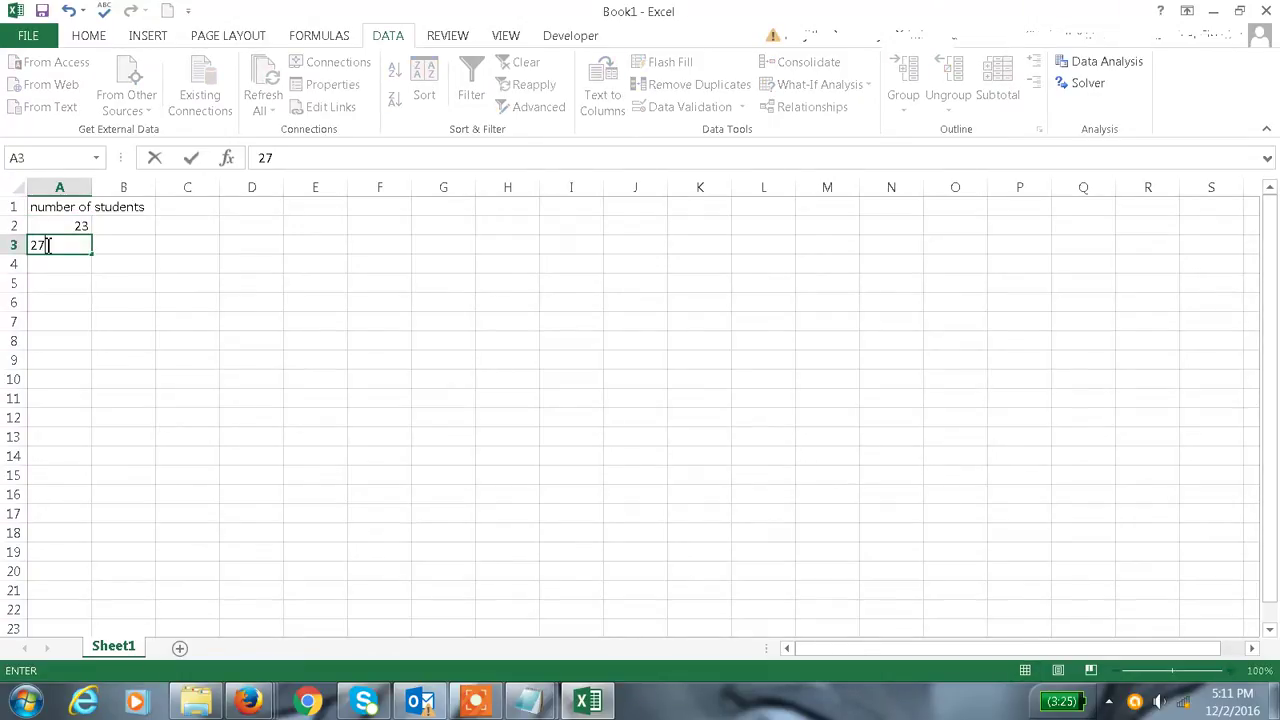
key("Return")
type("52")
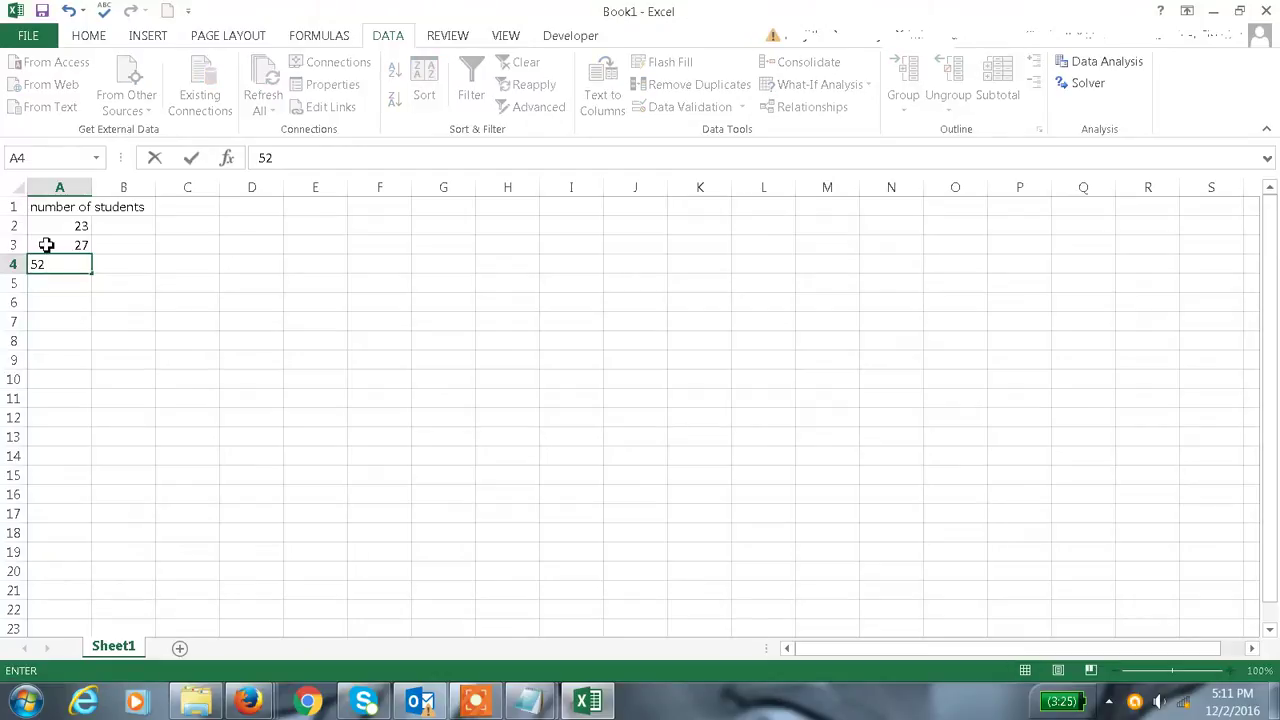
key("Return")
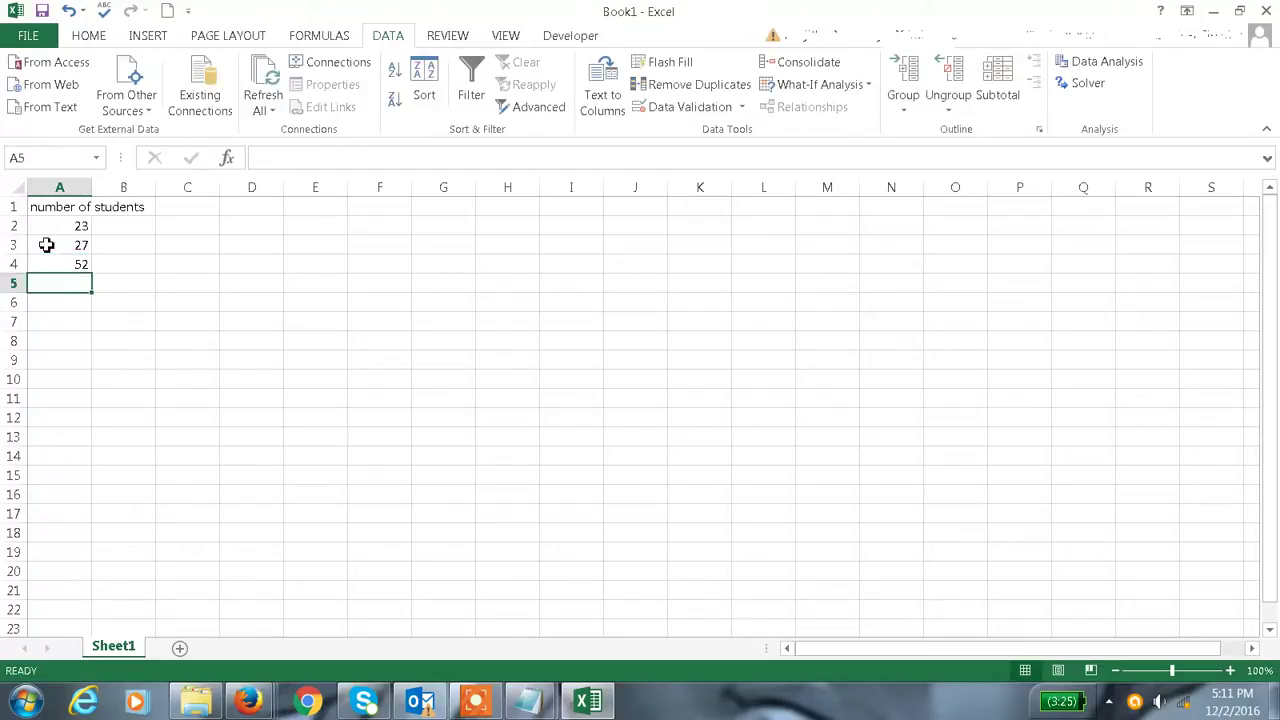
type("68")
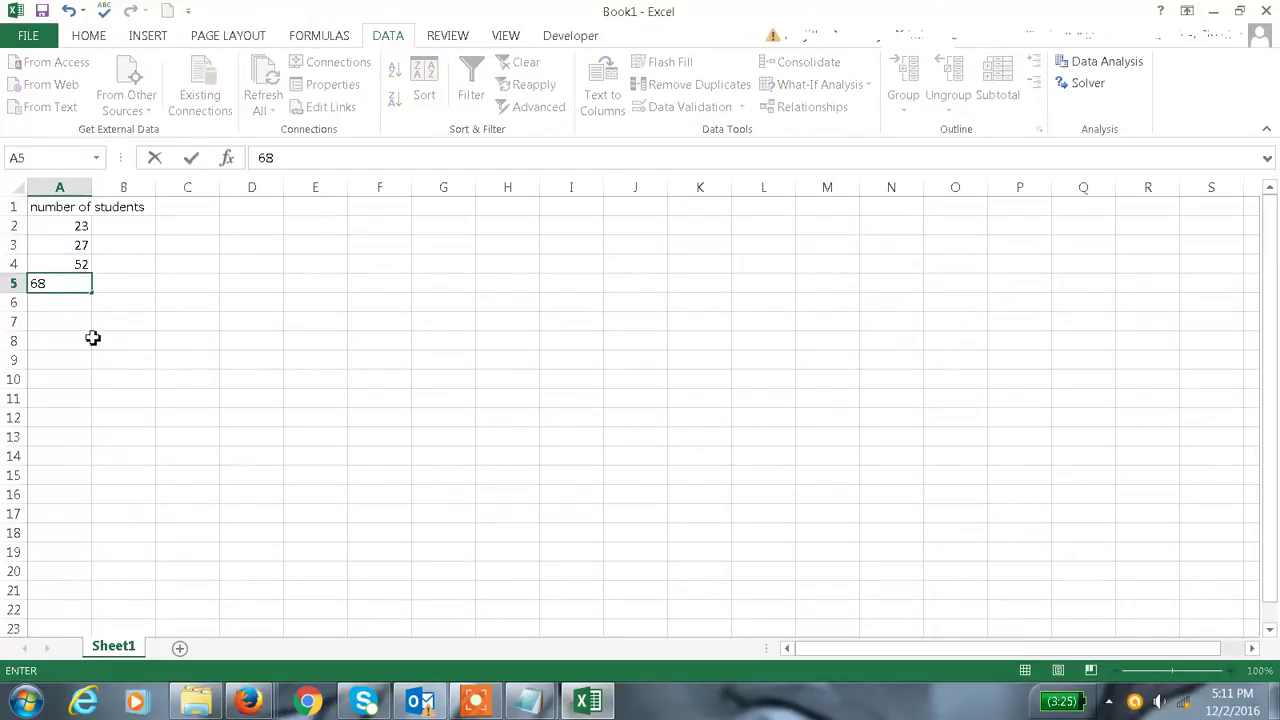
left_click(79, 302)
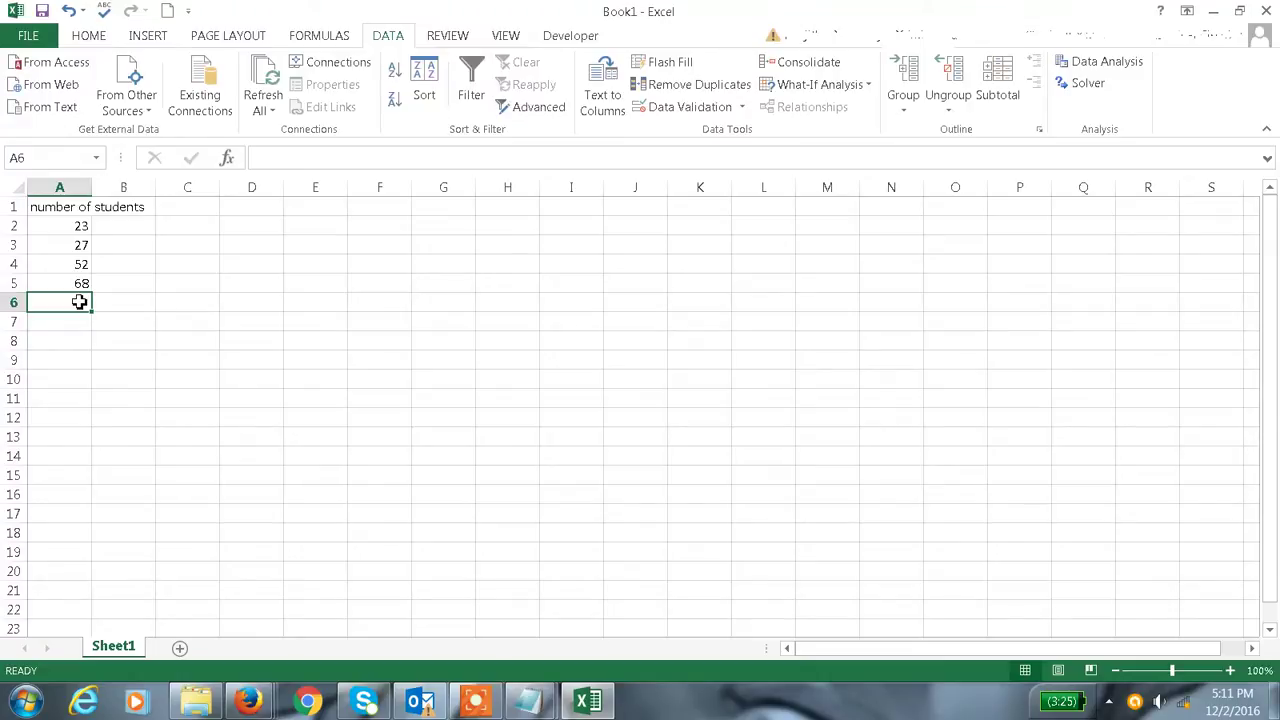
key("Up")
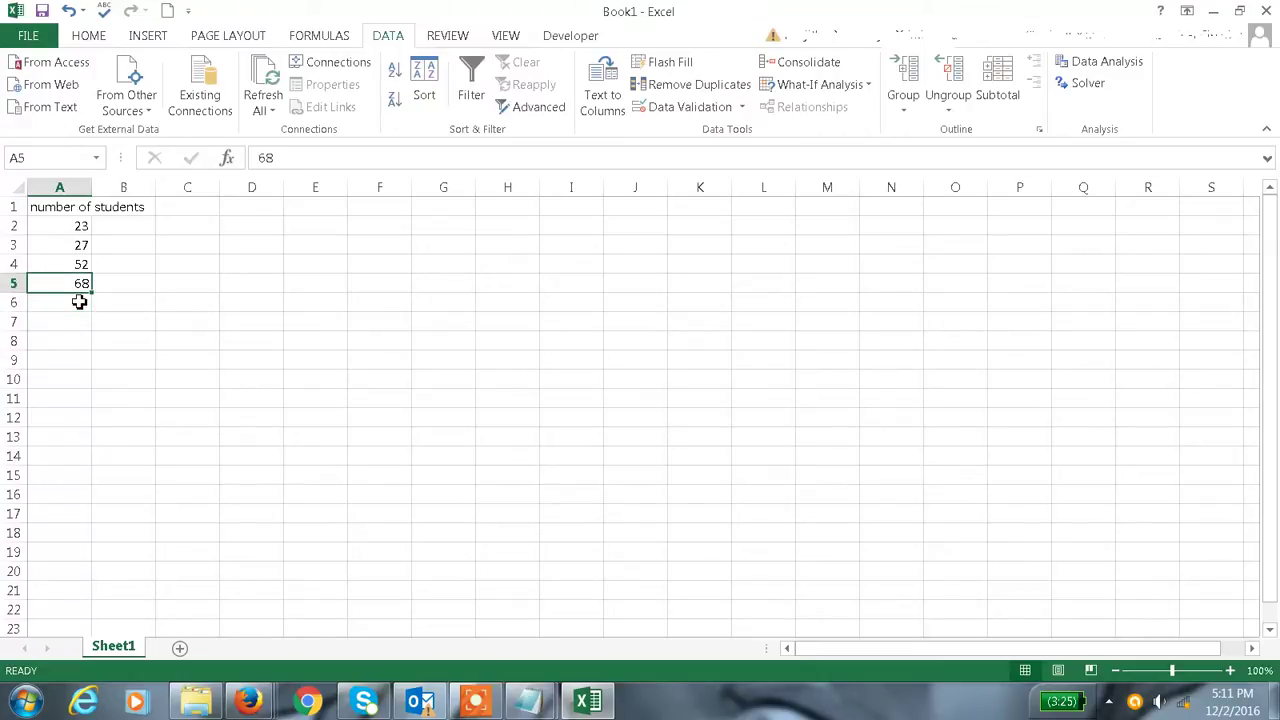
type("40")
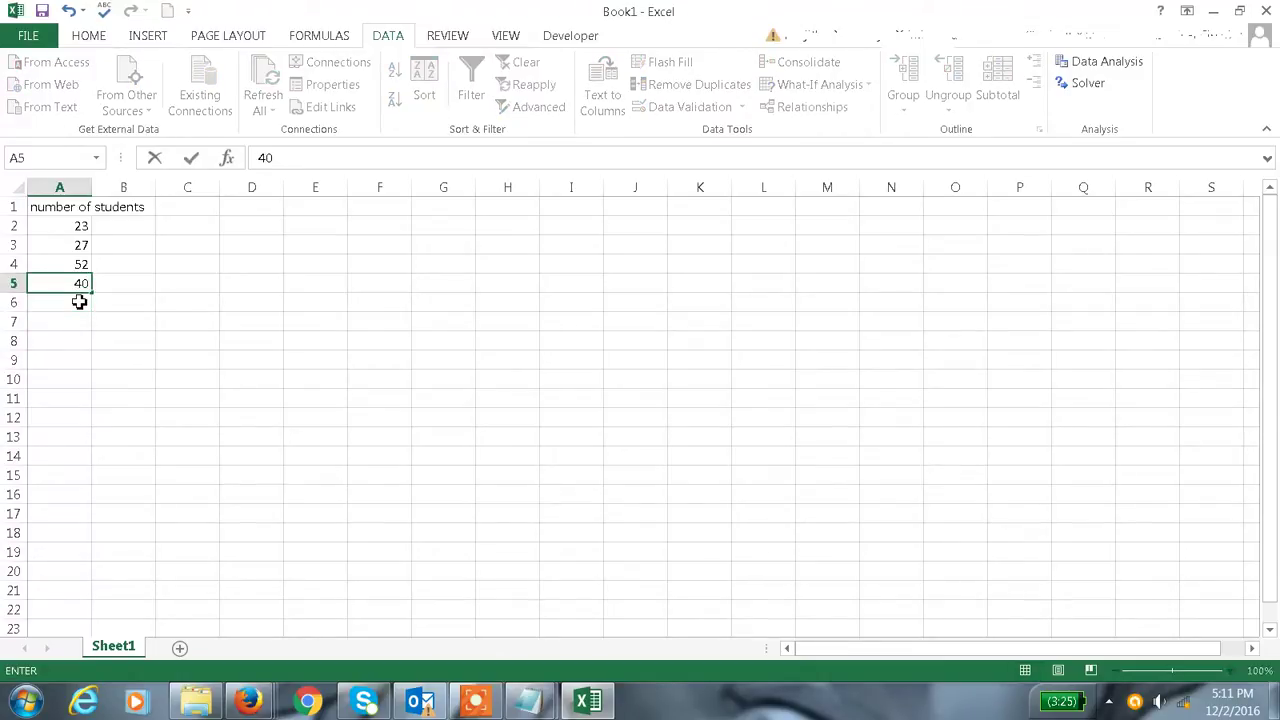
left_click(79, 302)
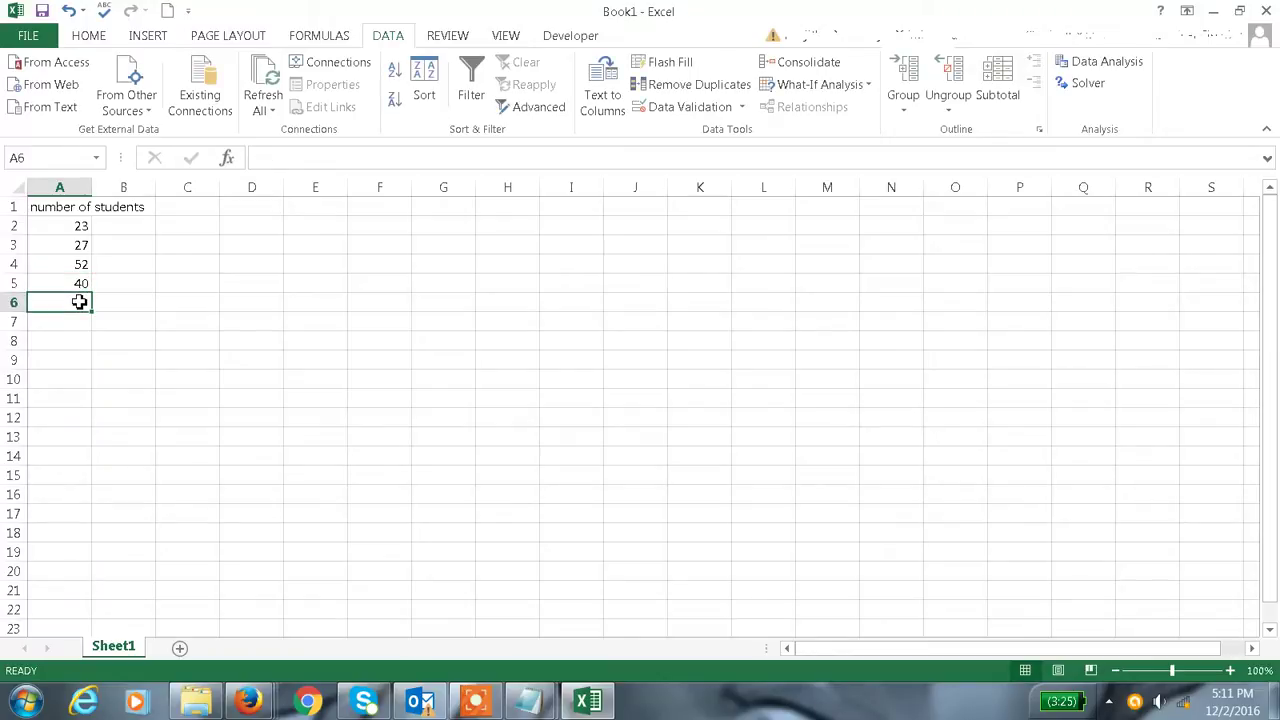
- Continue the student counts with 20, 35, 32 and 47 in cells A6 to A9
type("20")
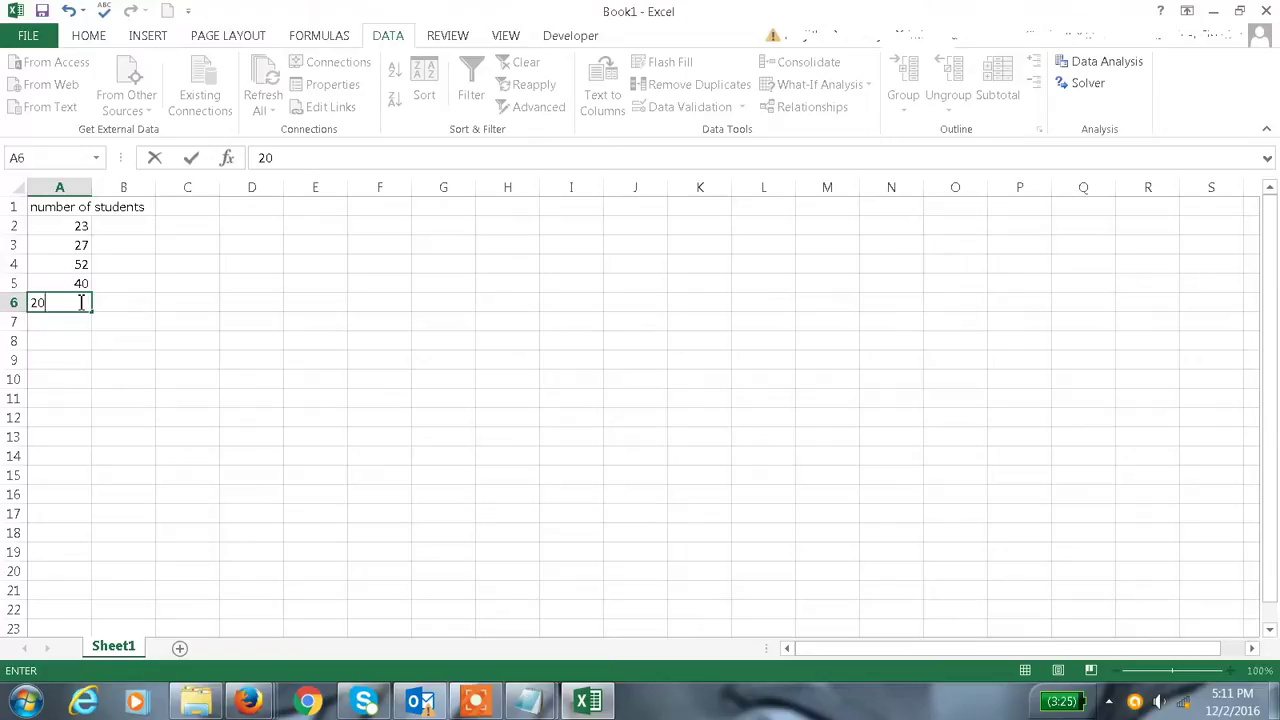
key("Return")
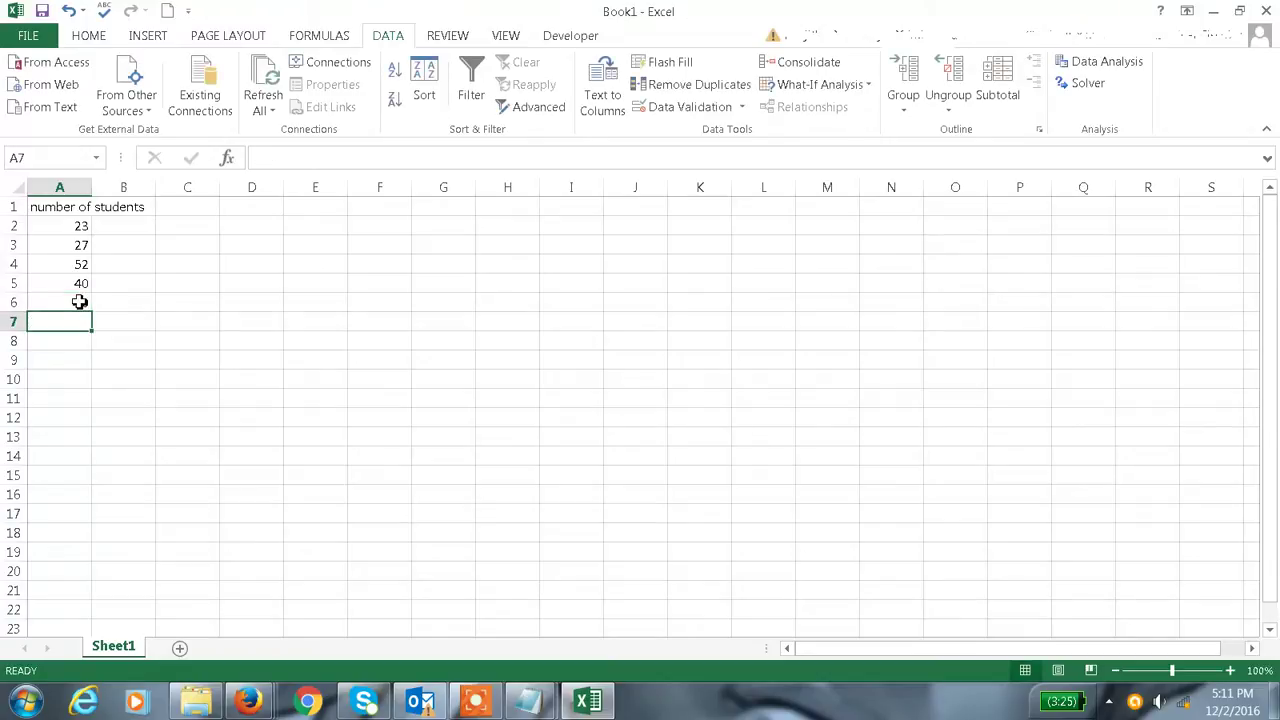
type("3")
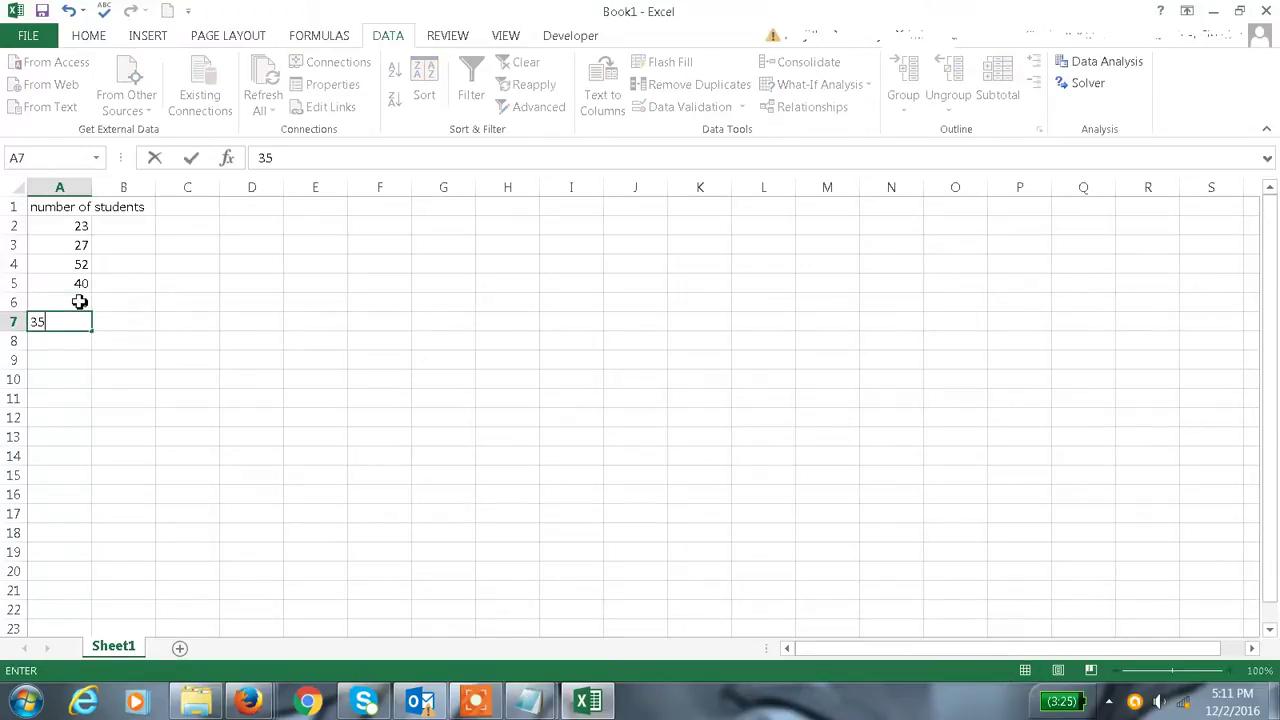
type("5")
key("Return")
type("32")
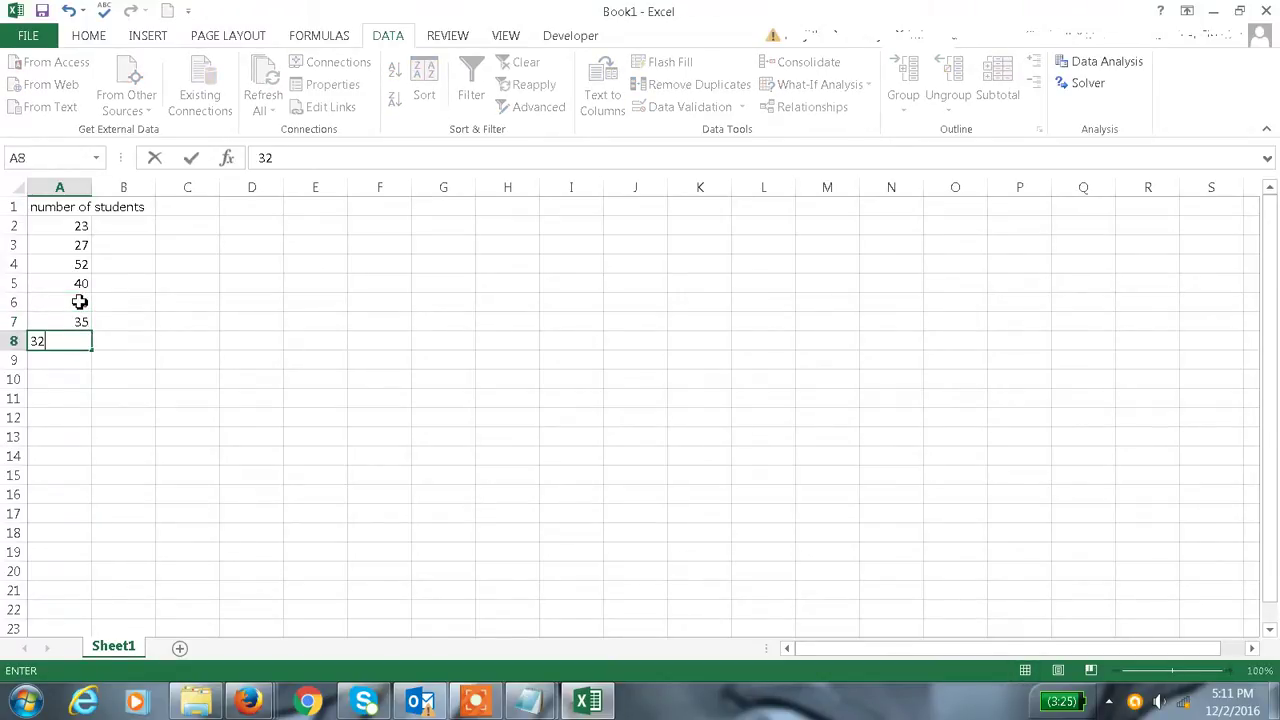
key("Return")
type("67")
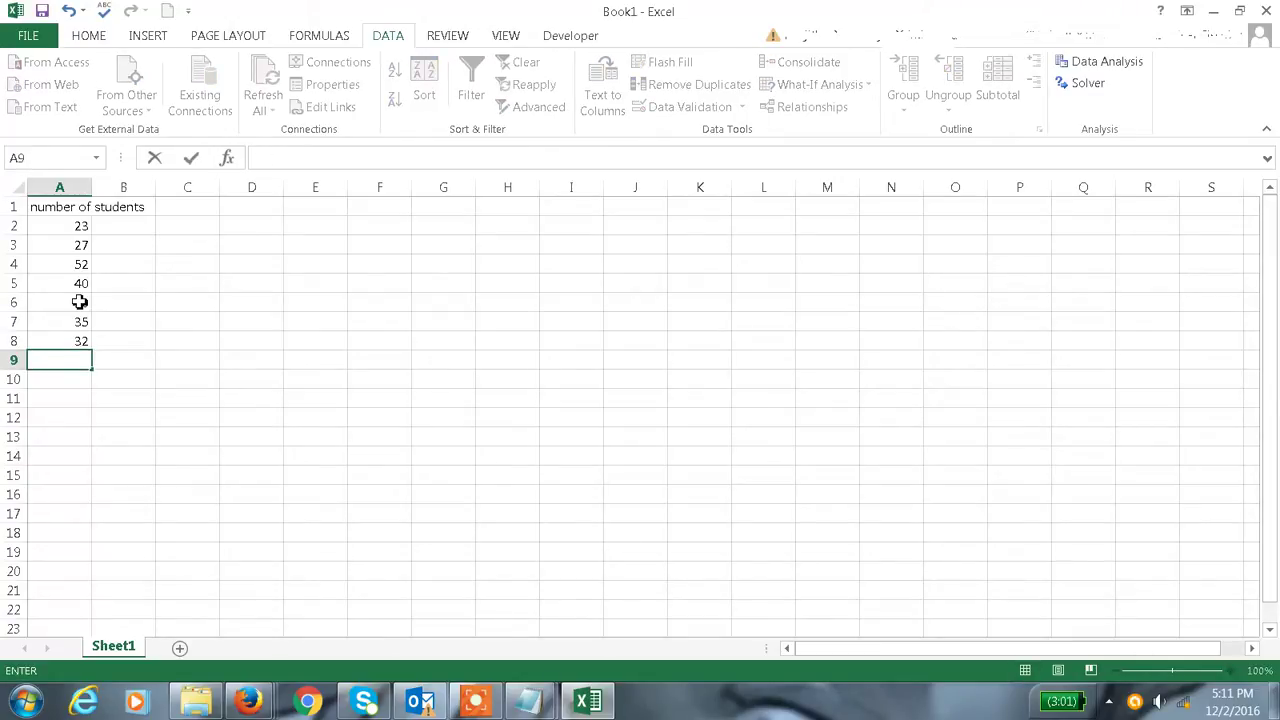
key("Return")
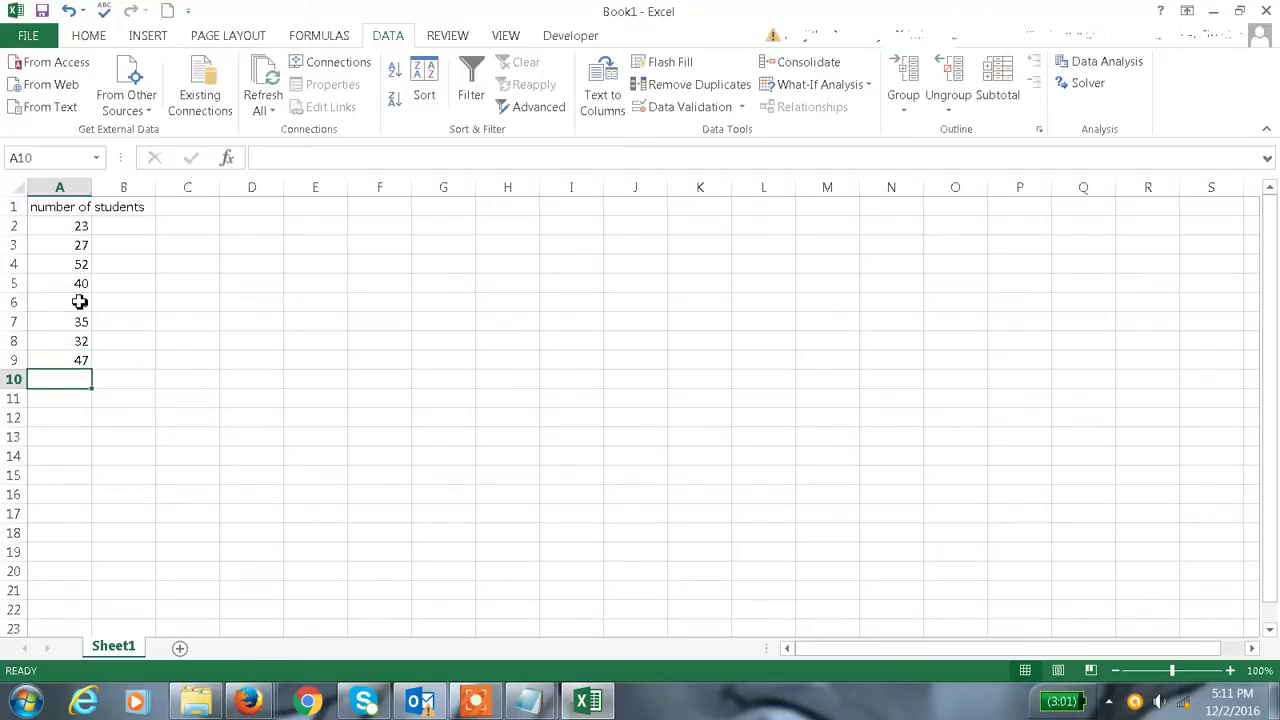
- Fill cells A10 to A15 with the student counts 43, 22, 21, 38, 49 and 32
type("43")
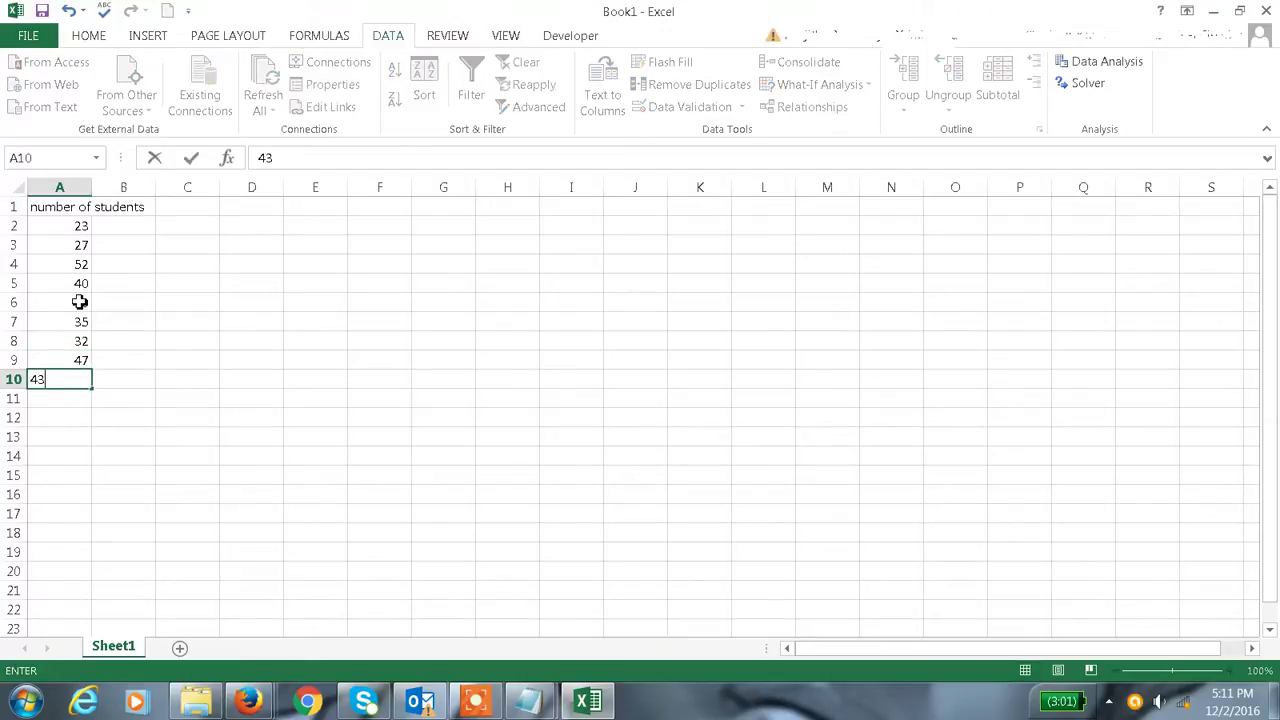
key("Return")
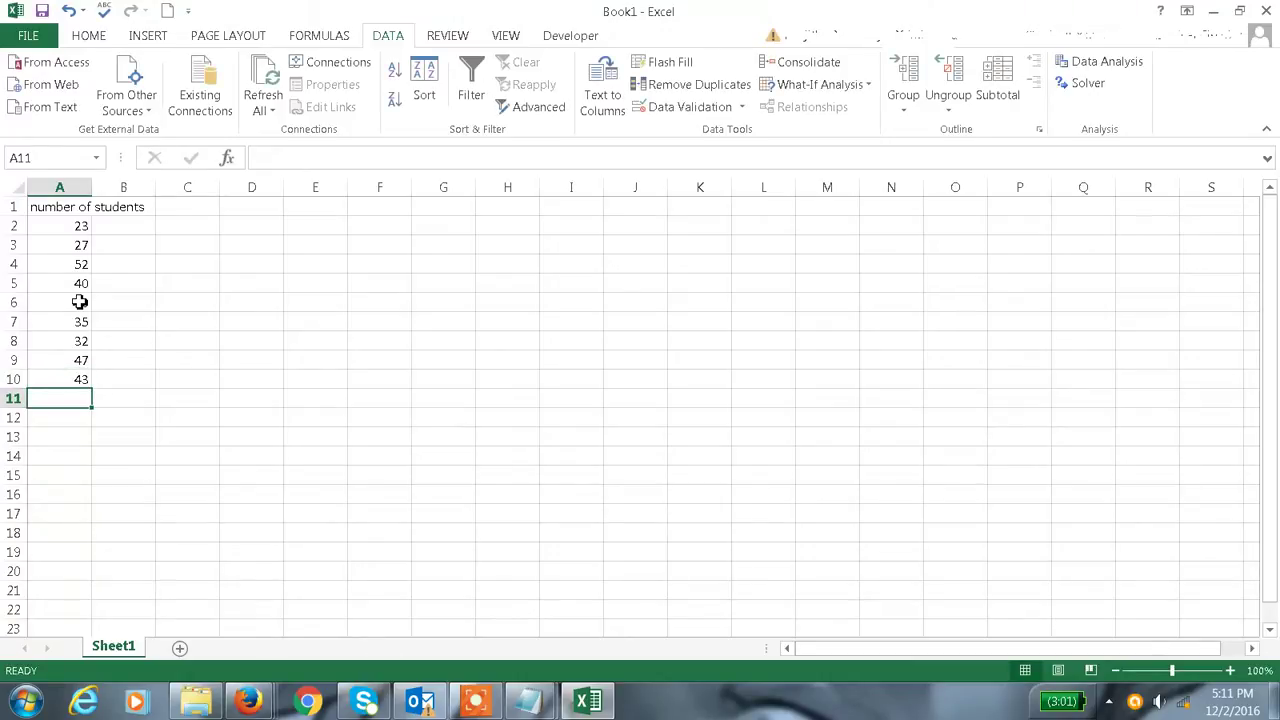
type("22")
key("Return")
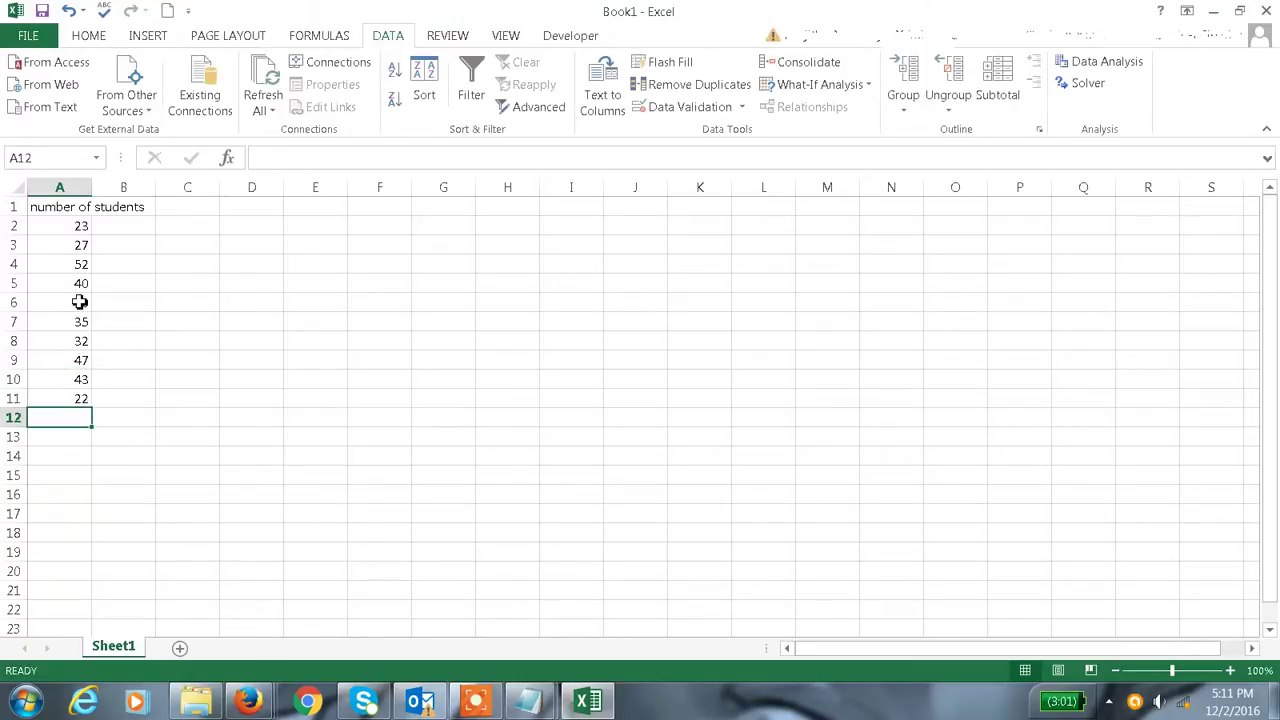
type("21")
key("Return")
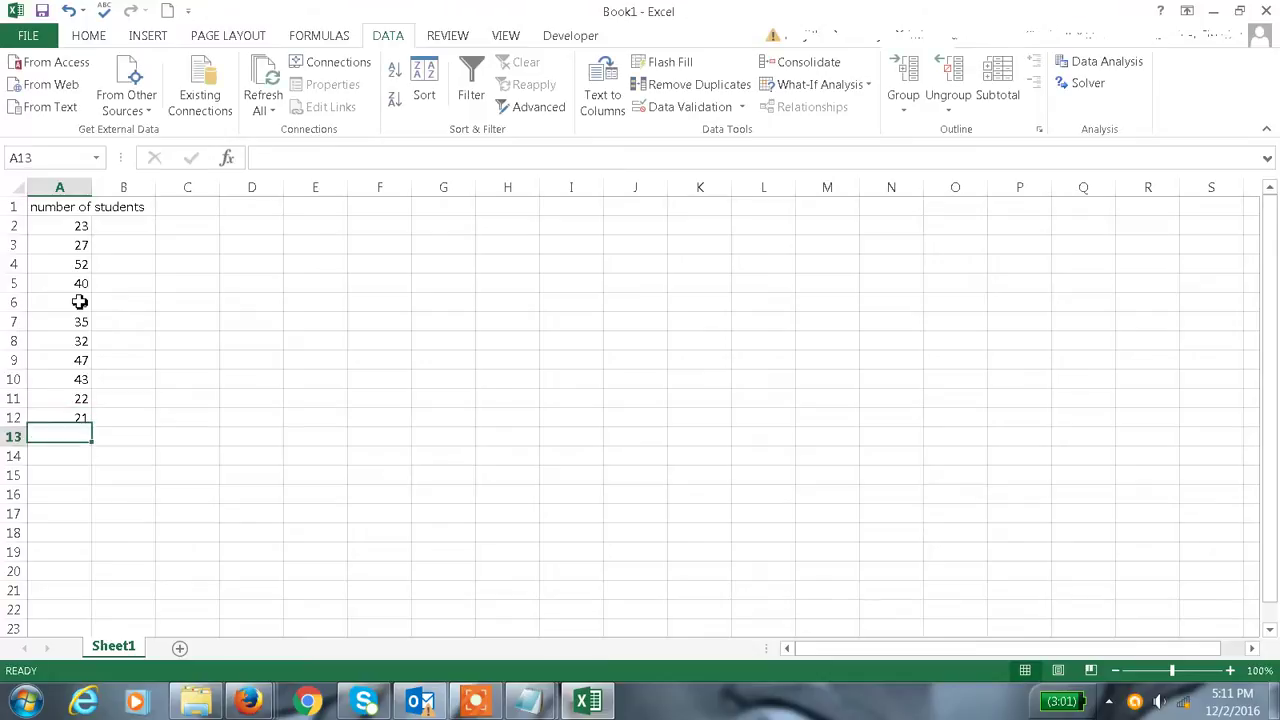
type("38")
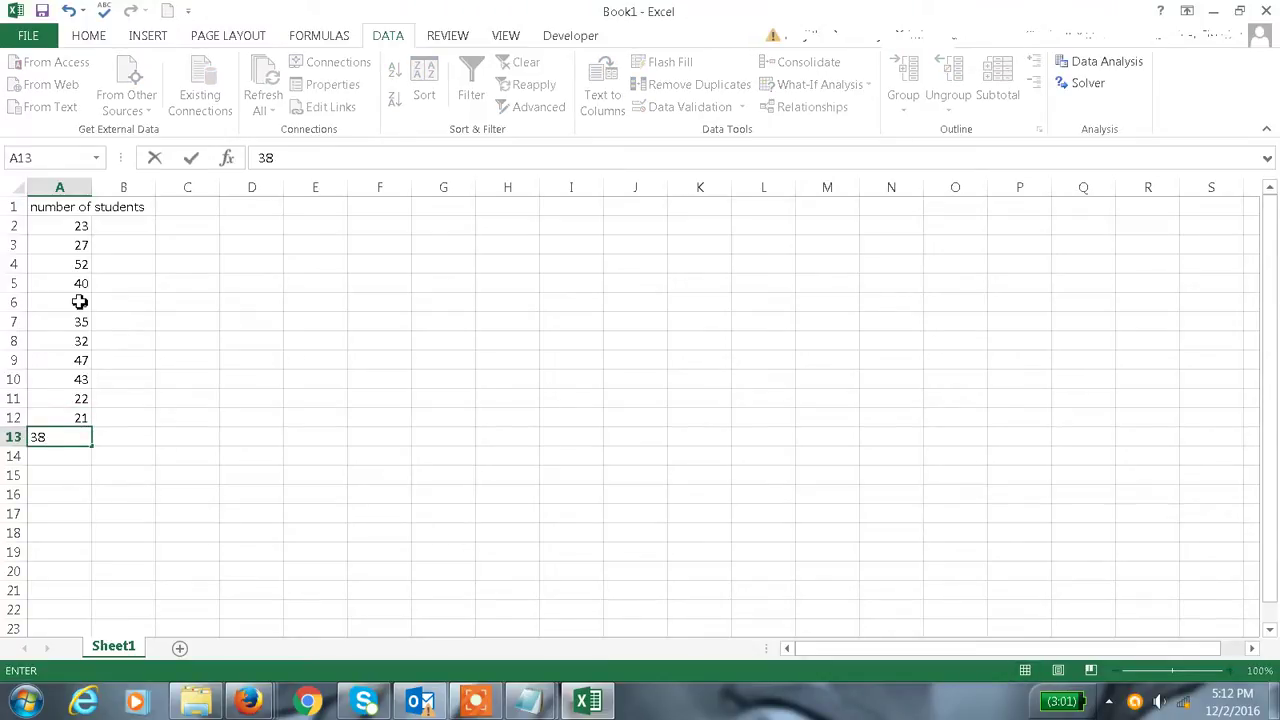
key("Return")
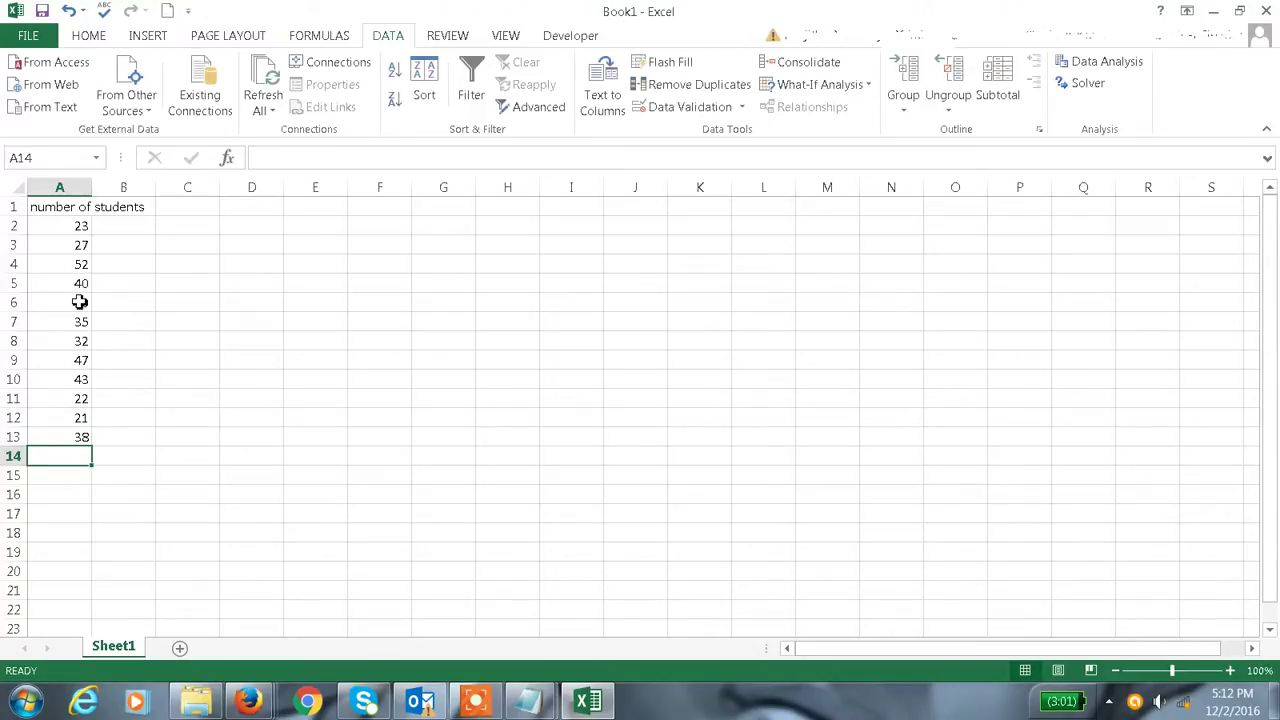
type("49")
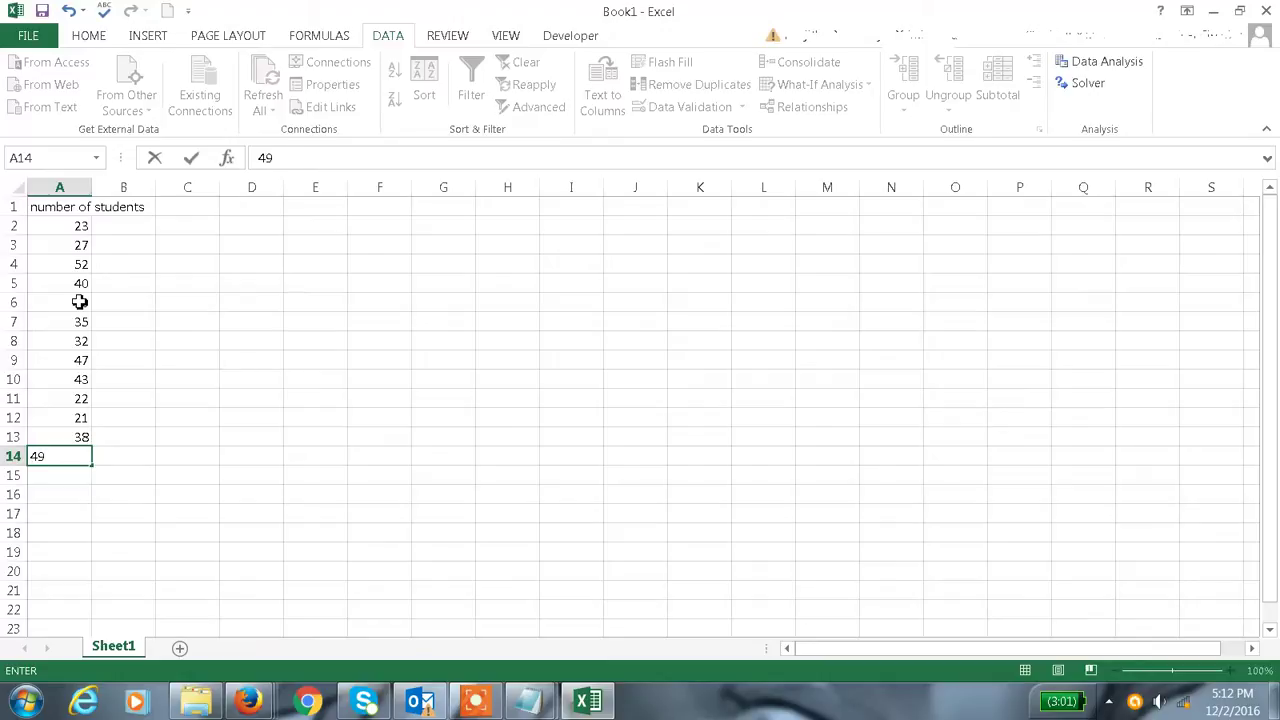
key("Return")
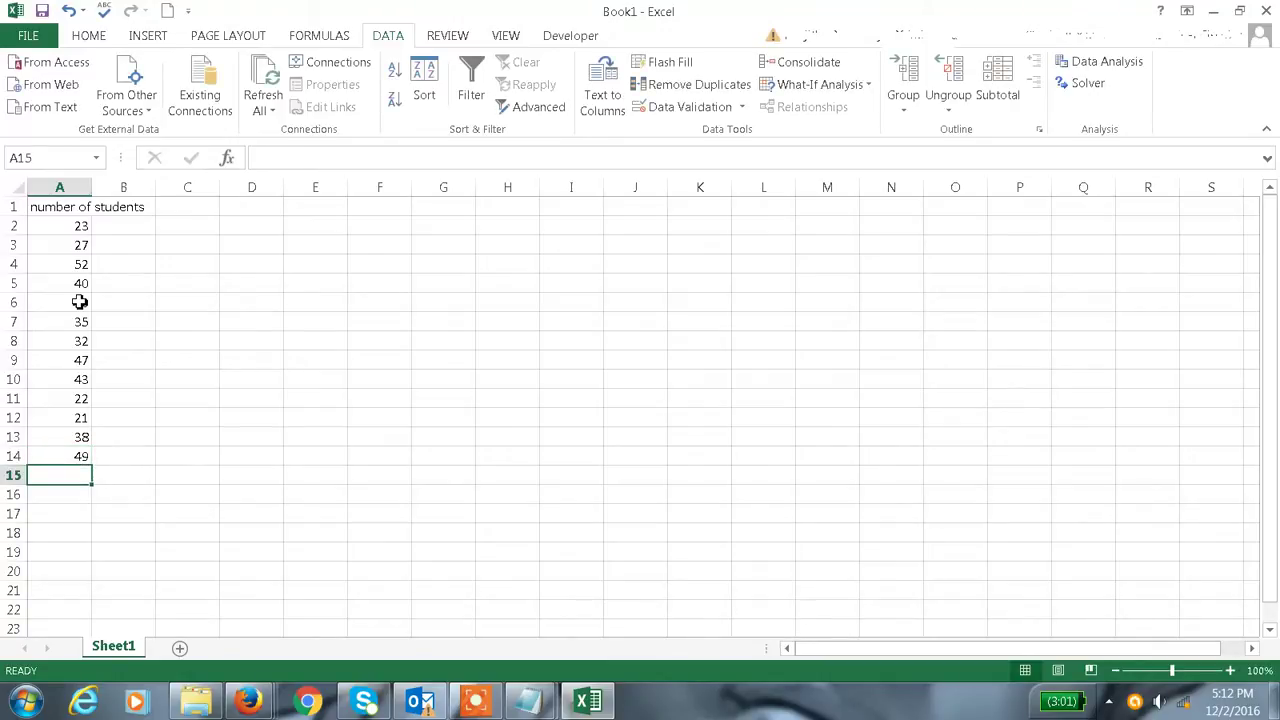
type("32")
key("Return")
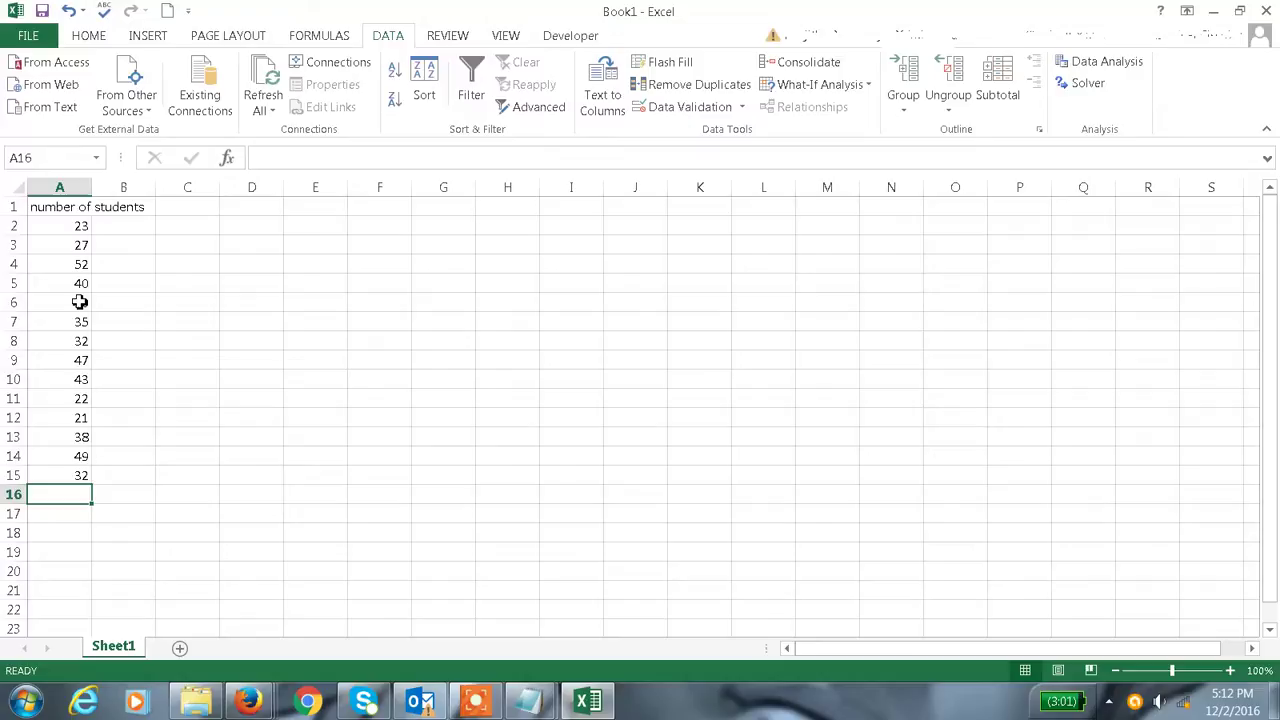
- Complete the student counts with 36, 23, 27 and 50 in cells A16 to A19
type("3")
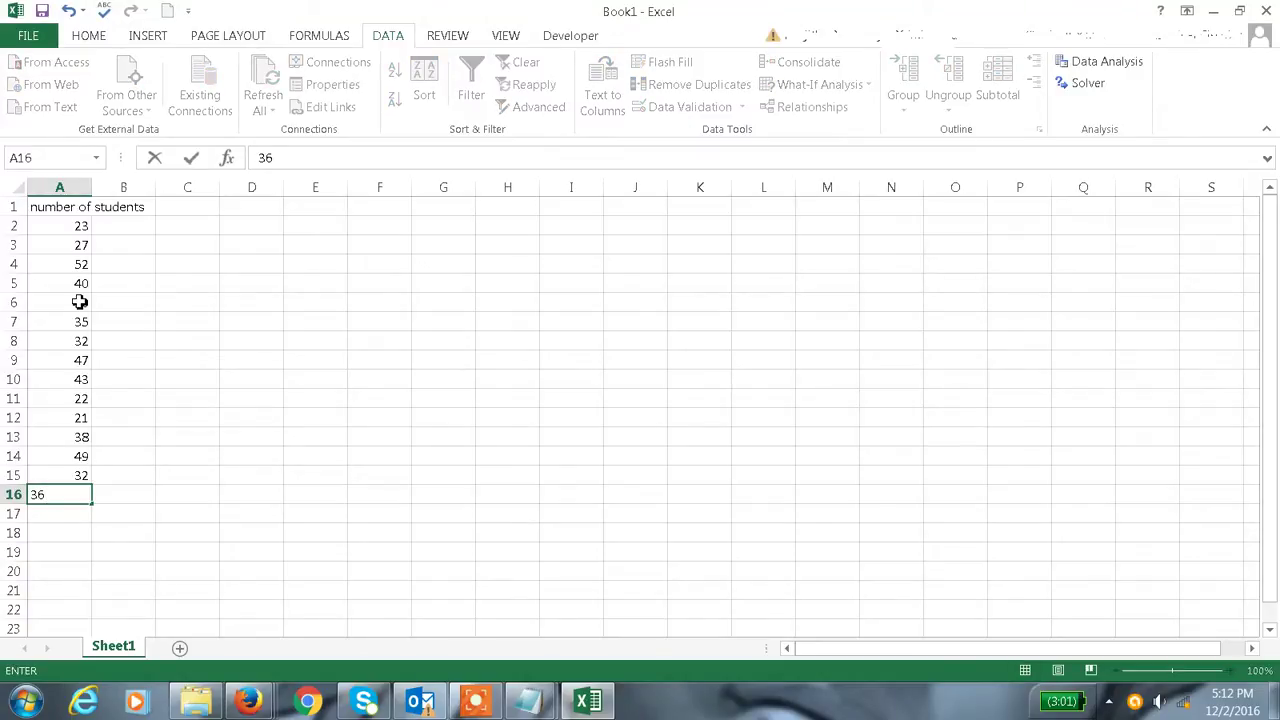
type("6")
key("Return")
type("2")
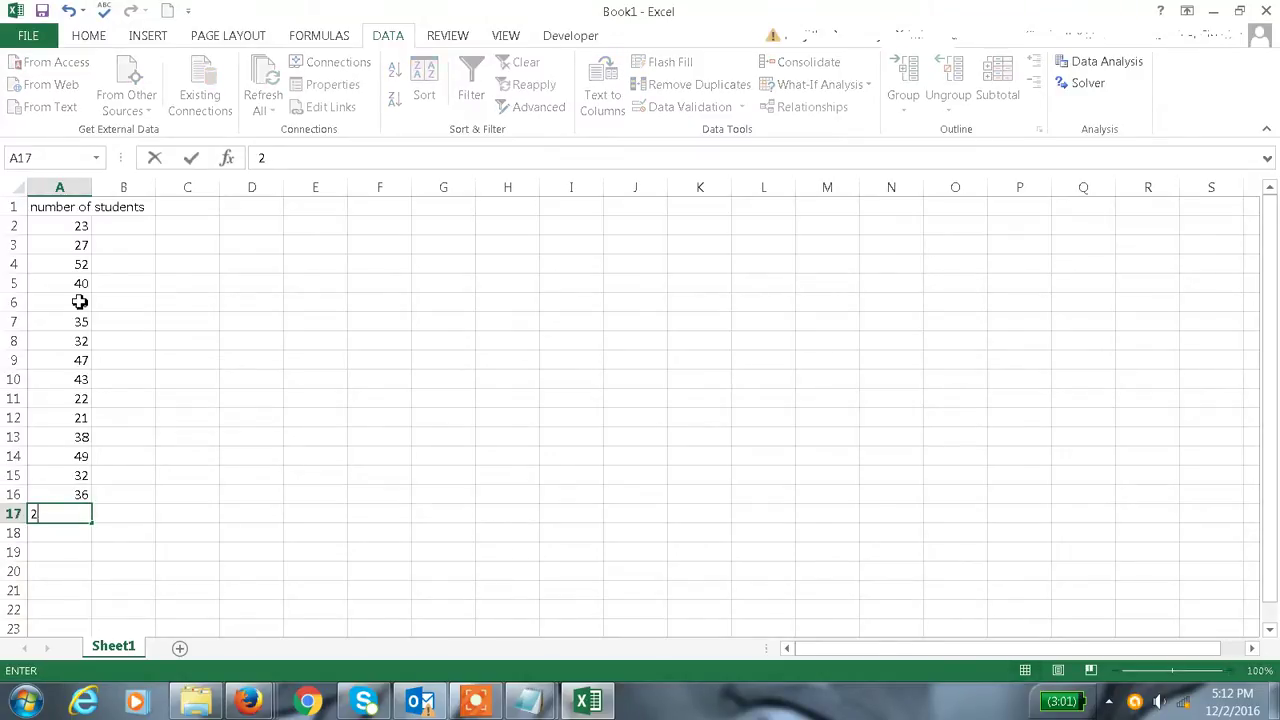
type("3")
key("Return")
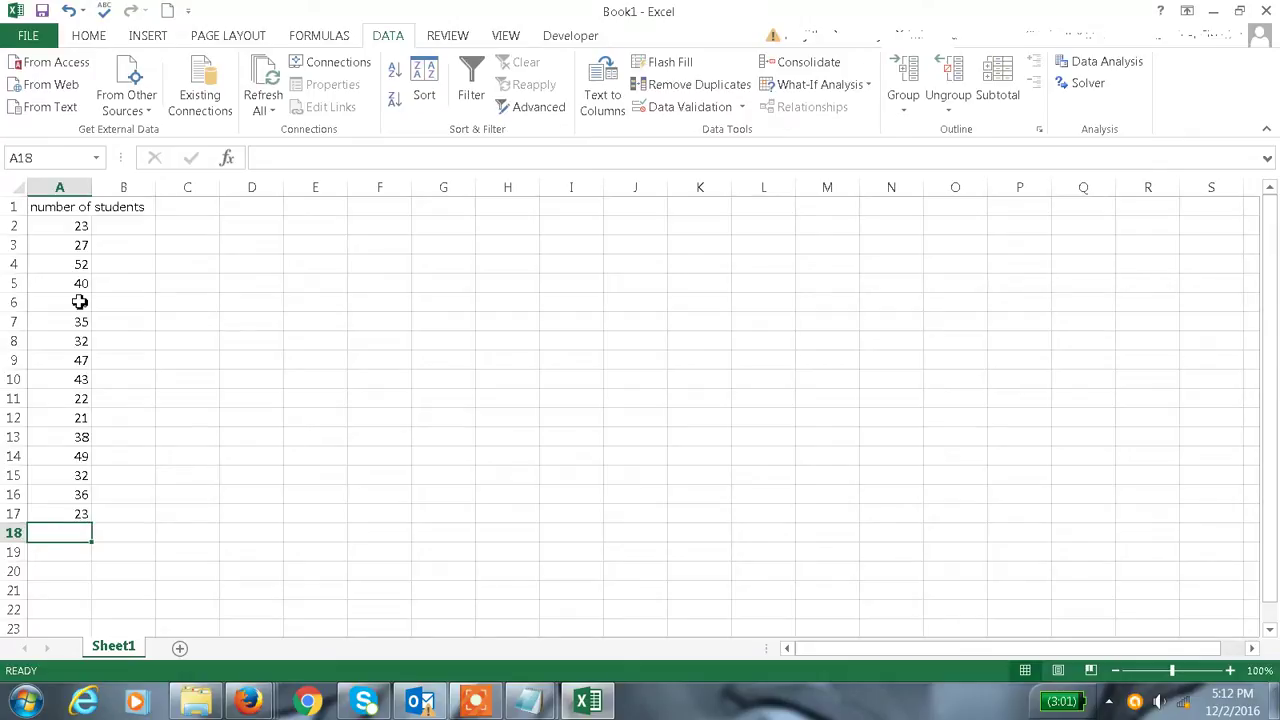
type("27")
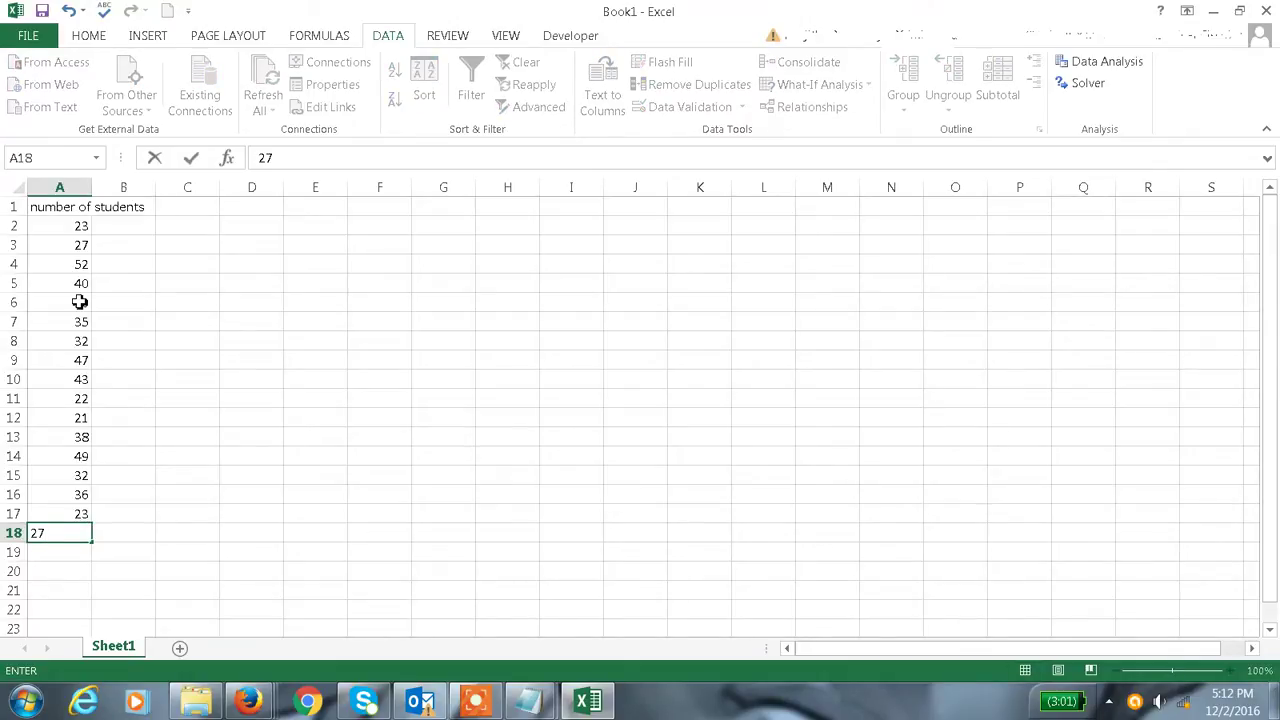
key("Return")
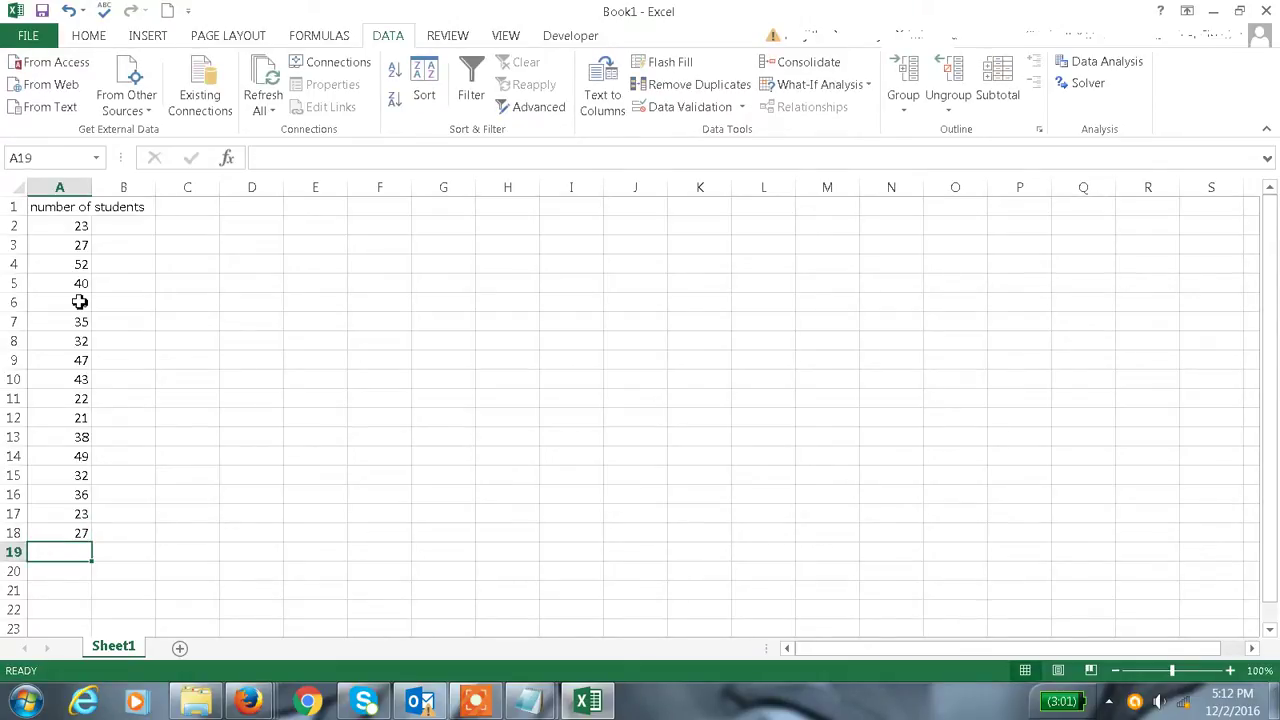
type("50")
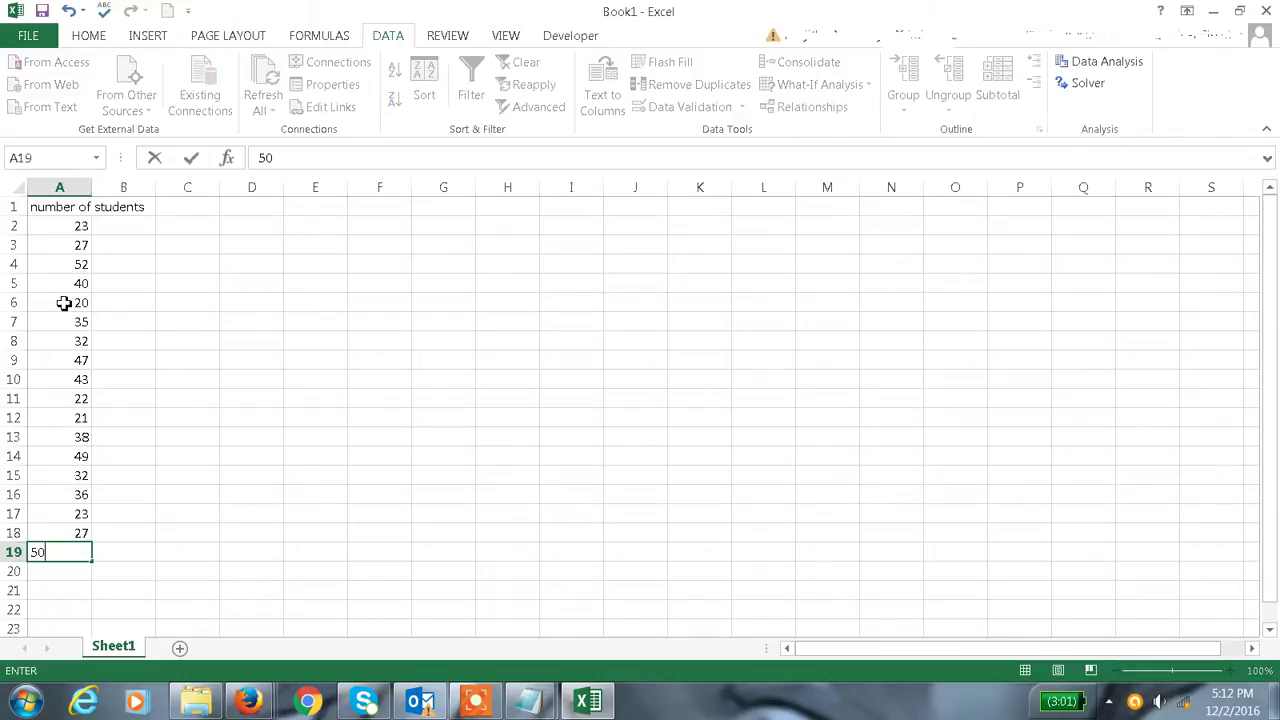
left_click(60, 360)
left_click_drag(59, 230, 80, 566)
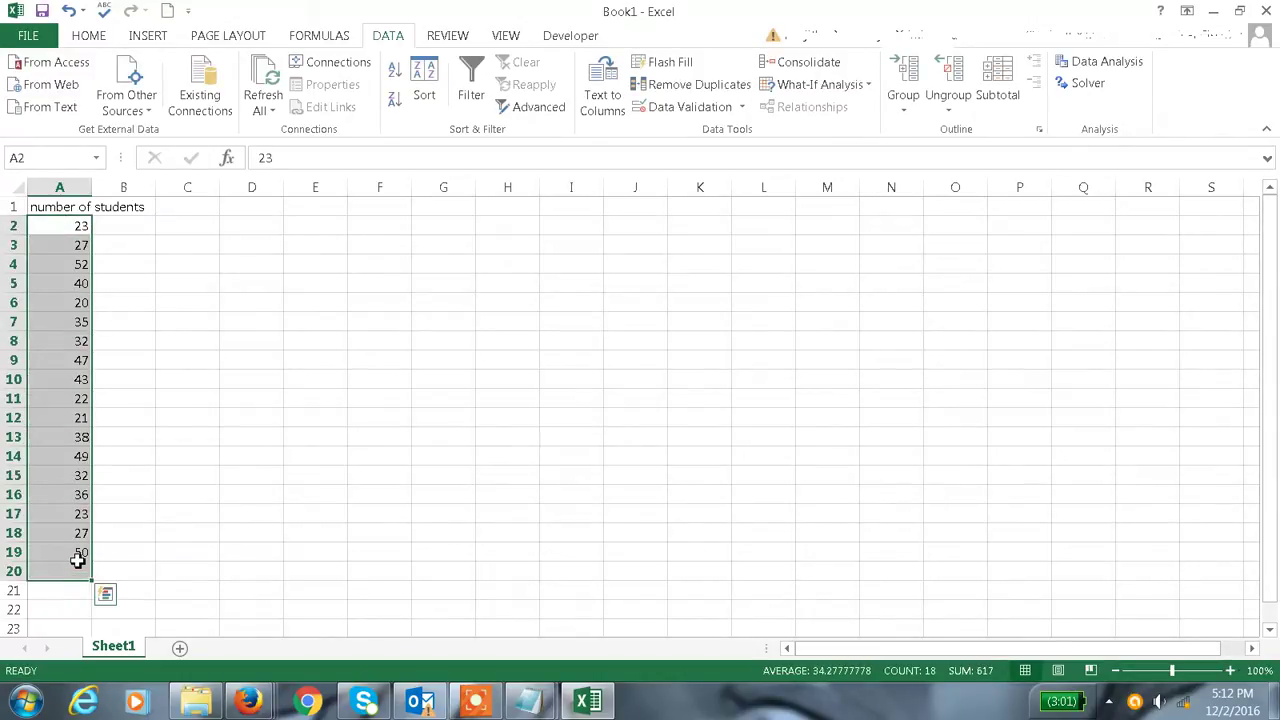
- Enter the bin values 25, 30, 35, 40 and 45 in cells C2 to C6
left_click(196, 187)
left_click(201, 230)
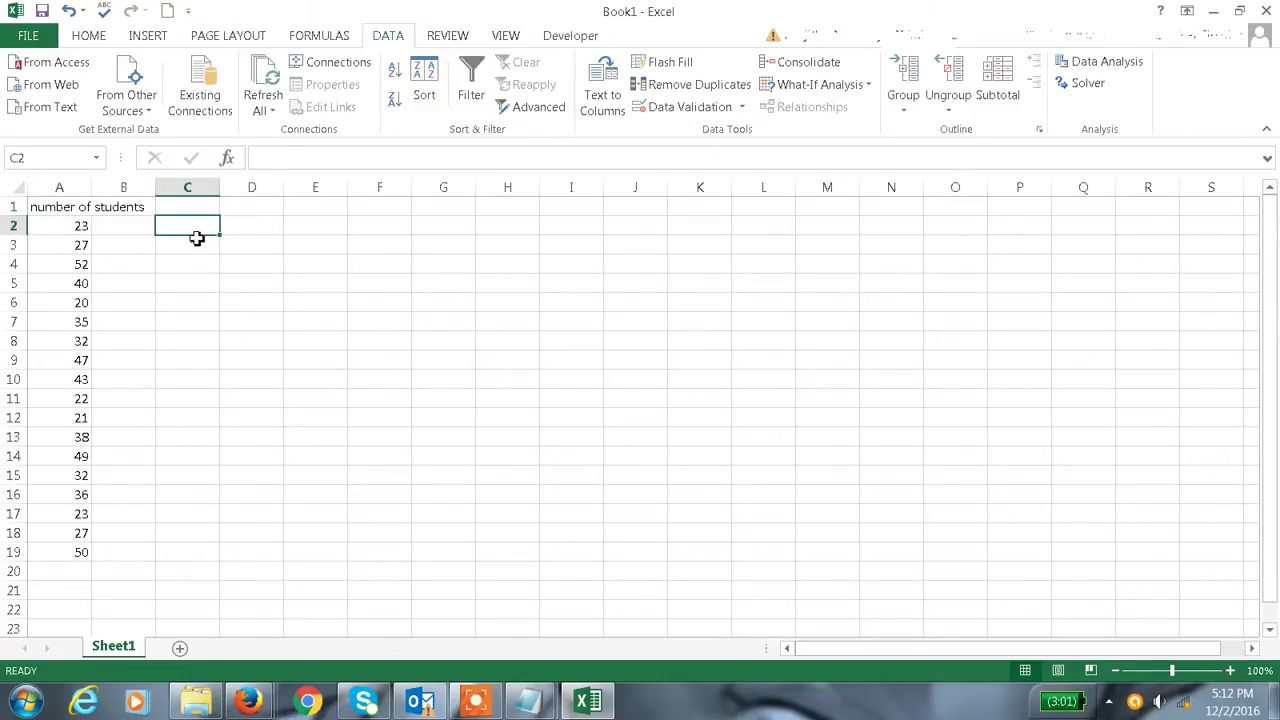
type("25")
key("Return")
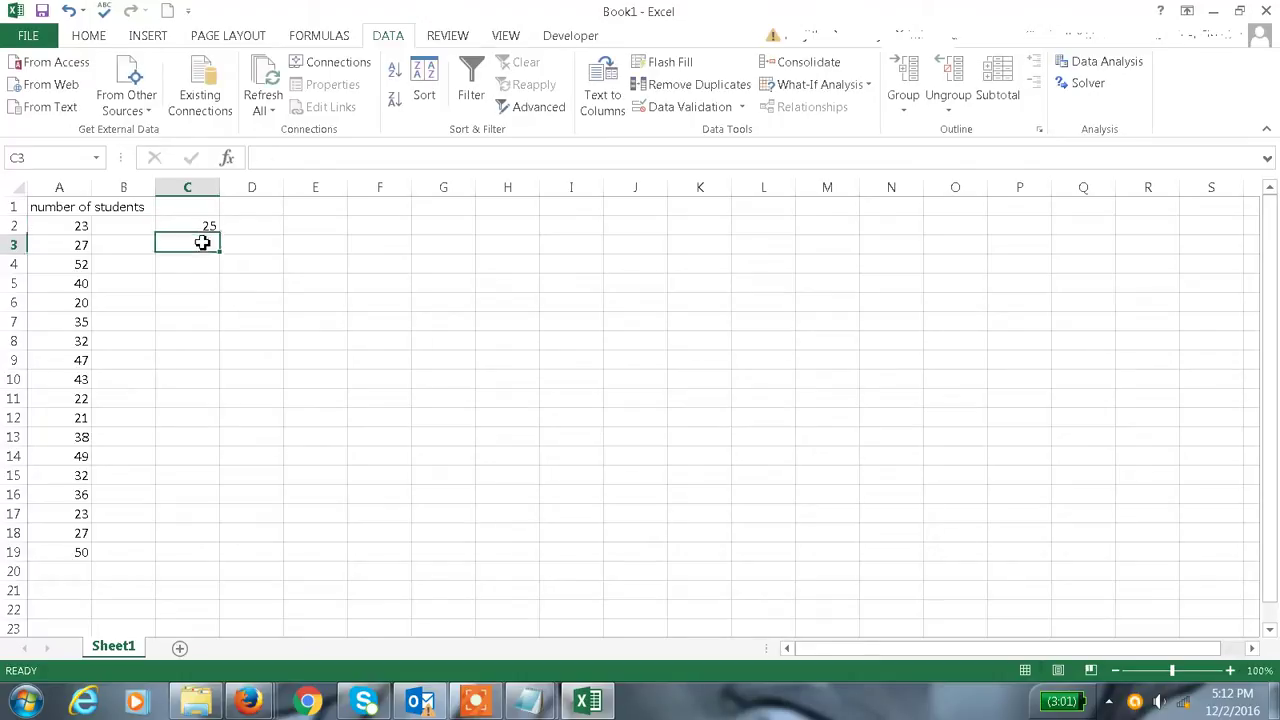
type("30")
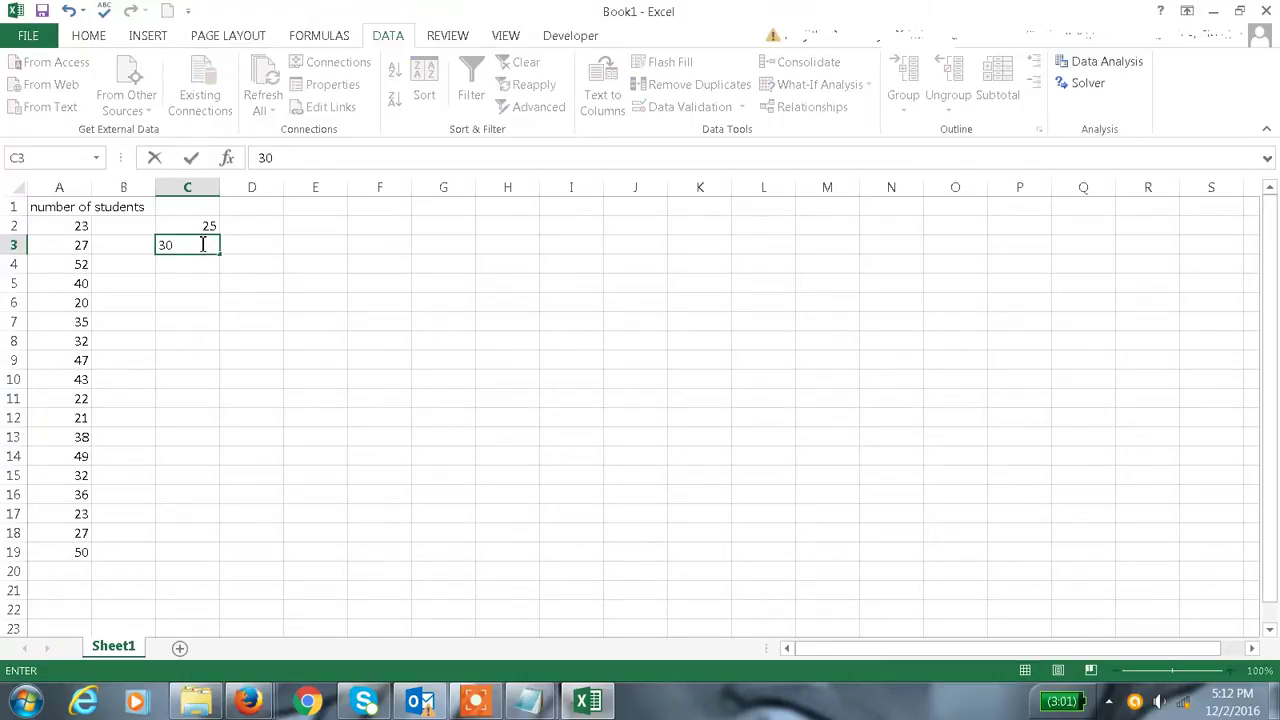
key("Return")
type("35")
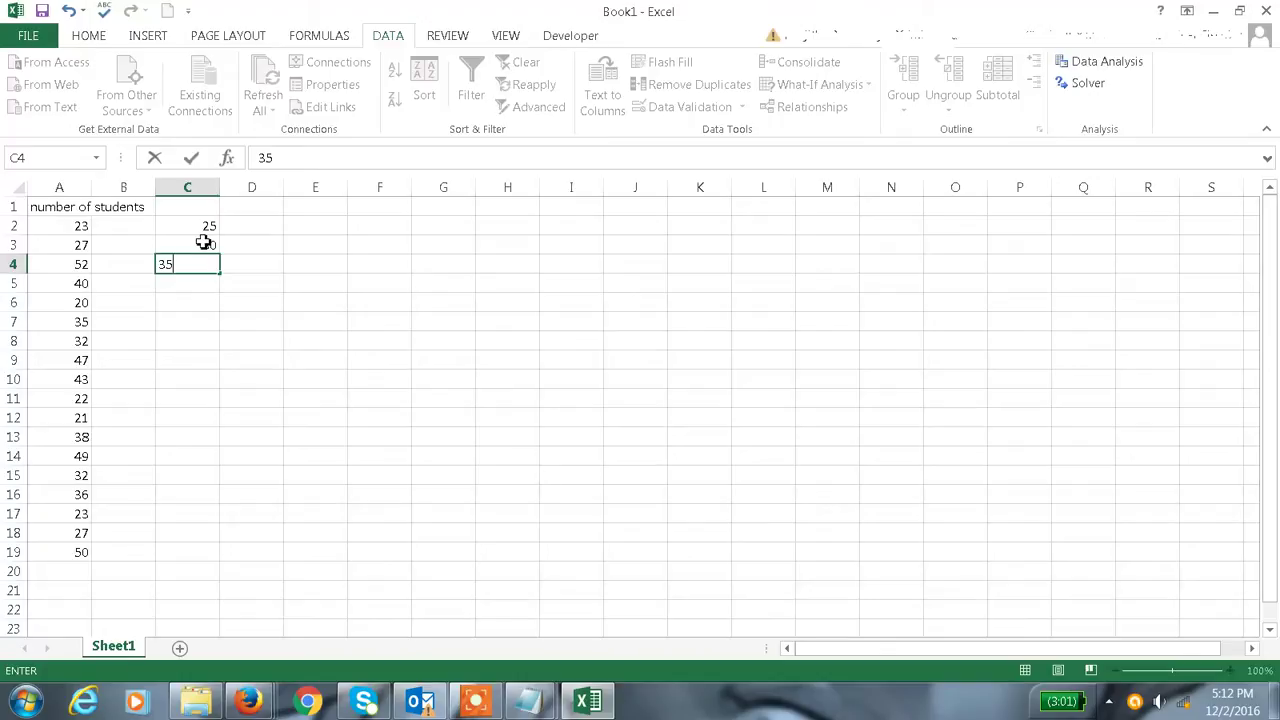
key("Return")
type("40")
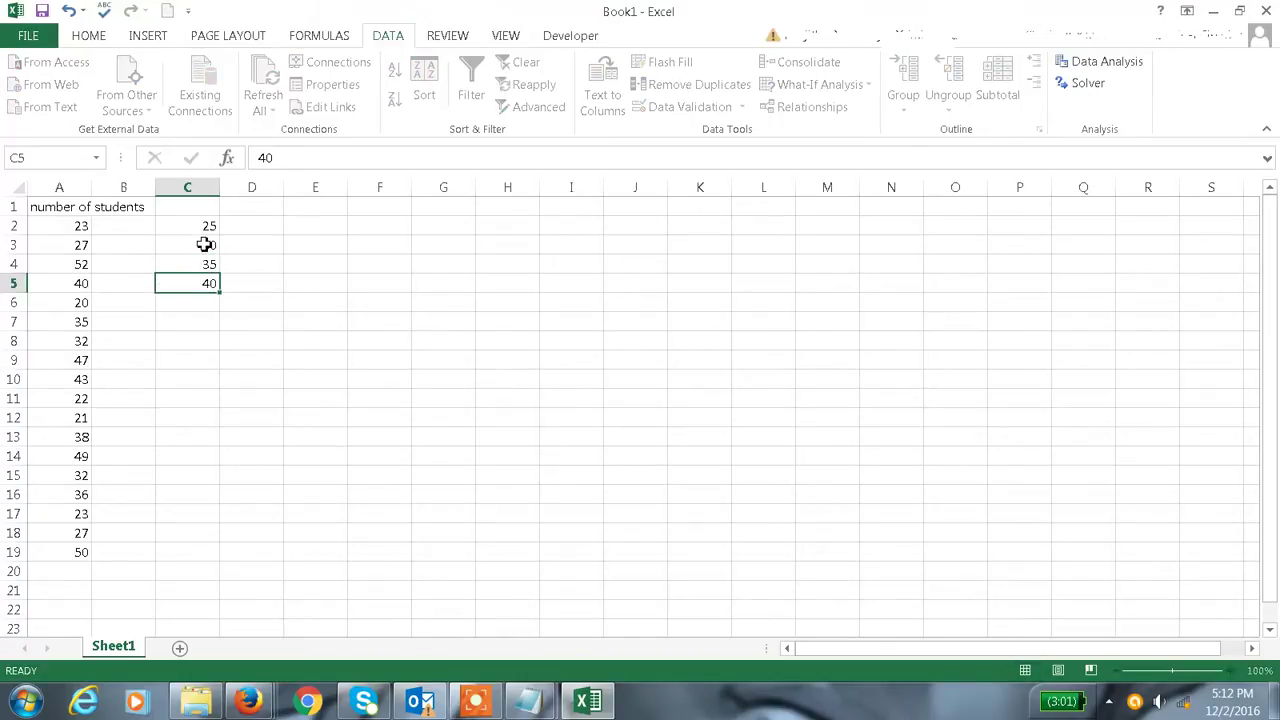
key("Return")
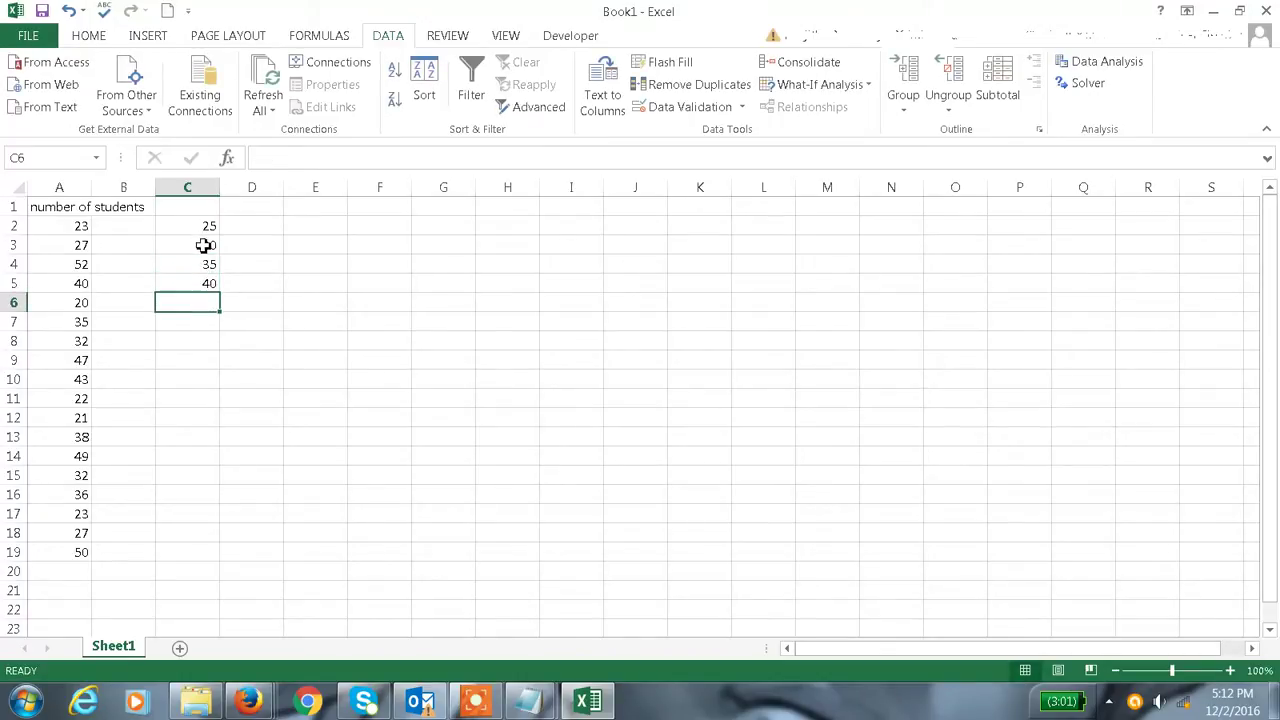
type("45")
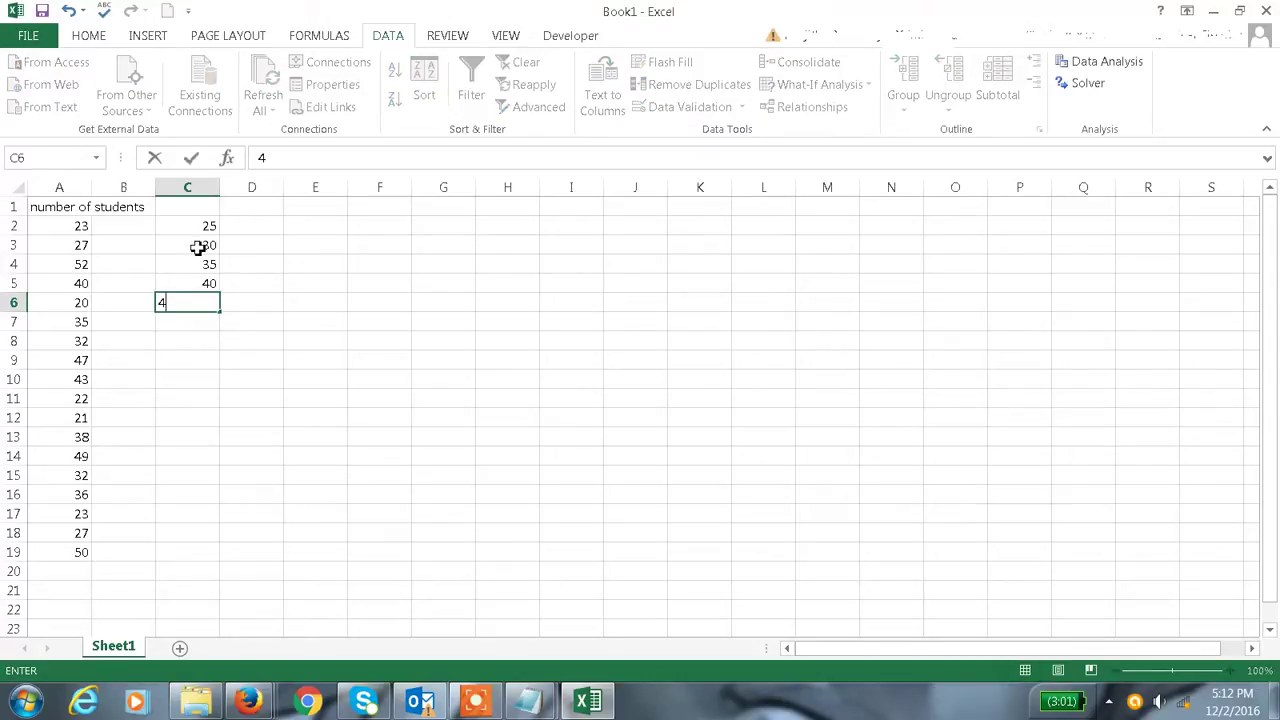
left_click(201, 249)
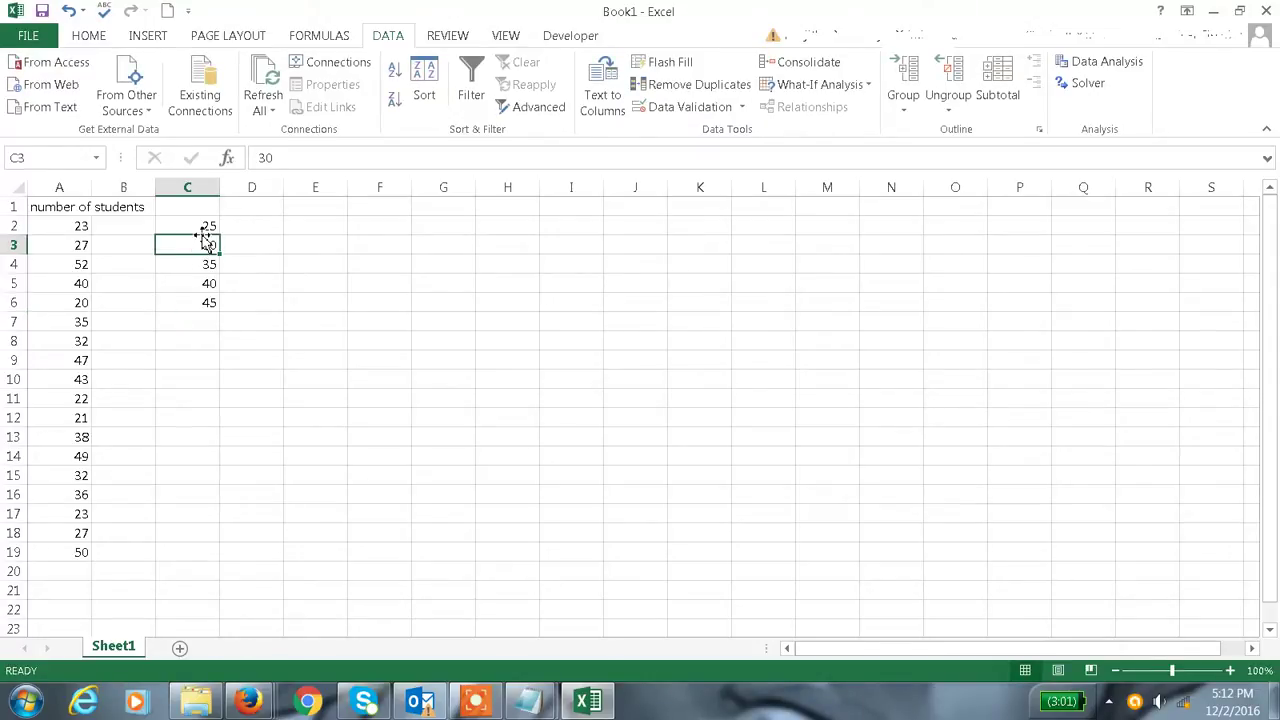
left_click(202, 225)
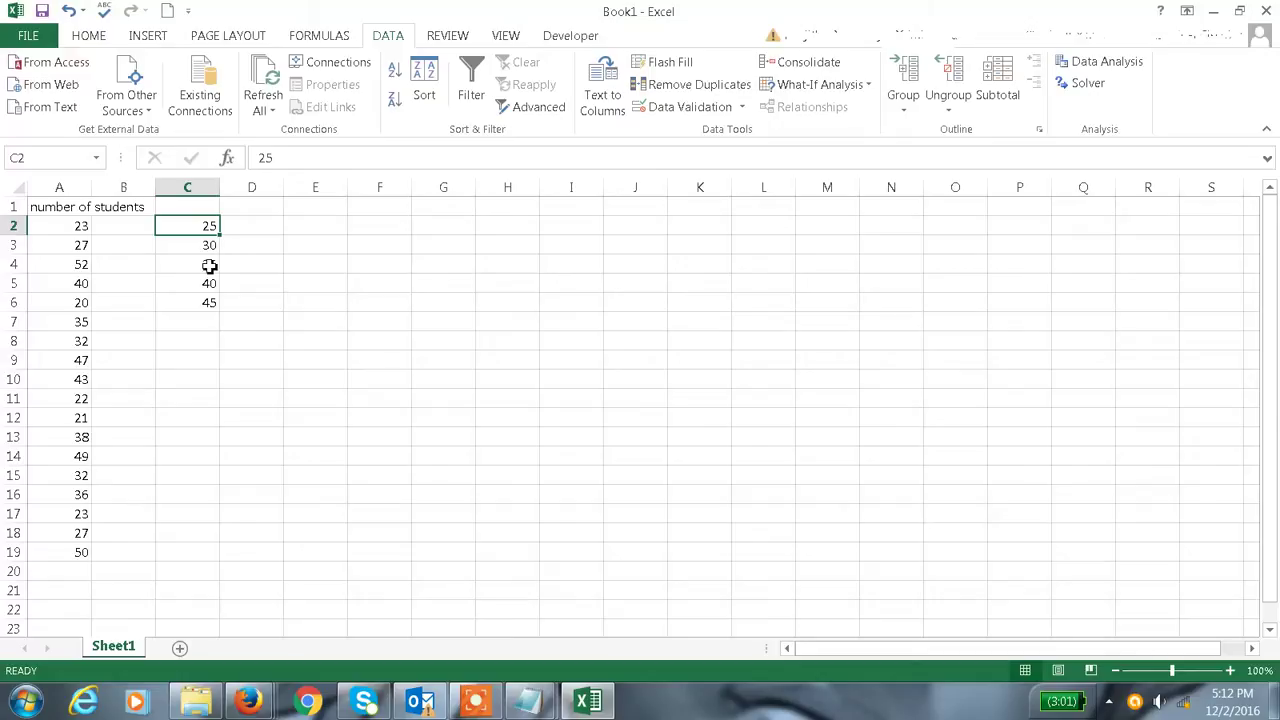
left_click_drag(206, 229, 206, 300)
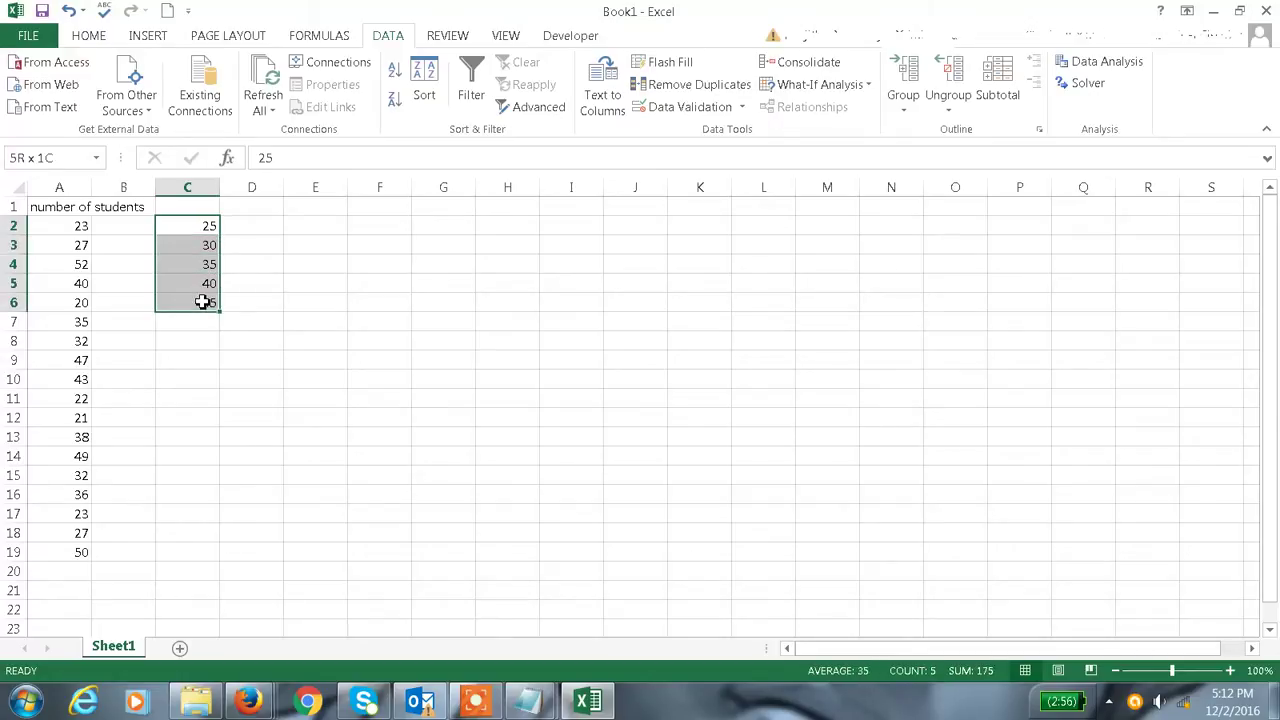
left_click(60, 212)
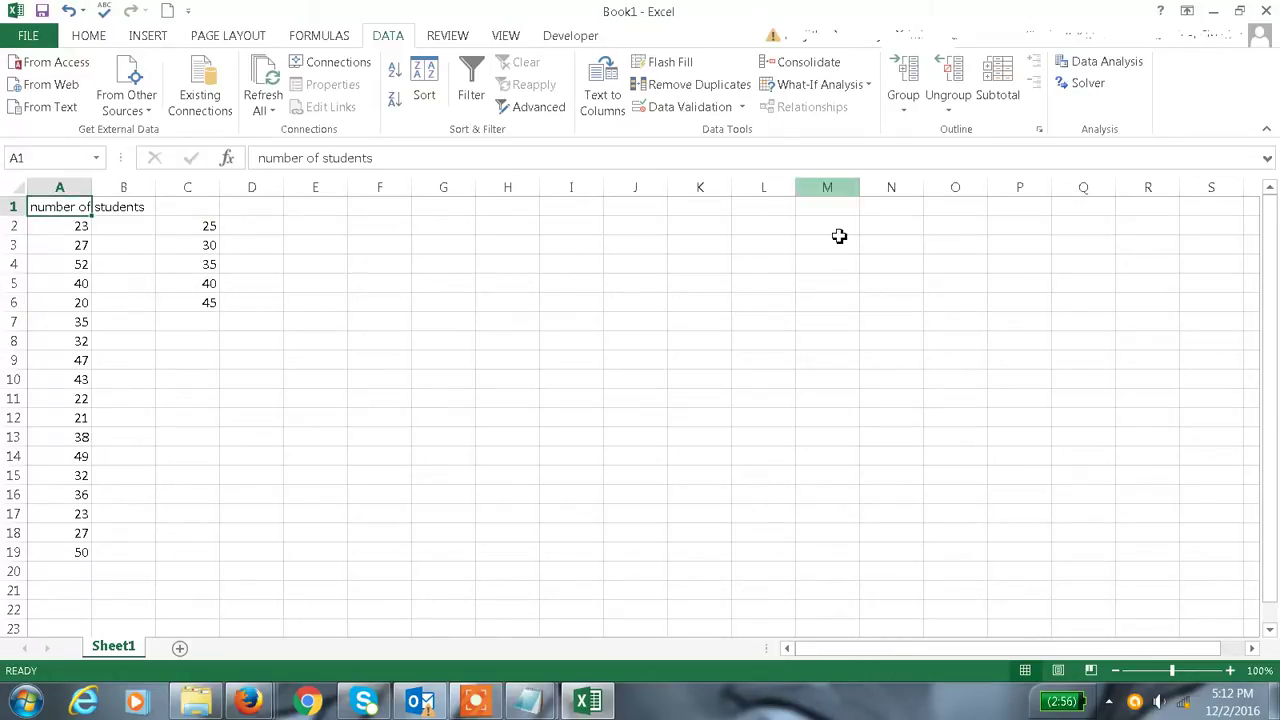
- Start the Histogram analysis tool with input range A2:A19 and bin range C2:C6
left_click(1125, 66)
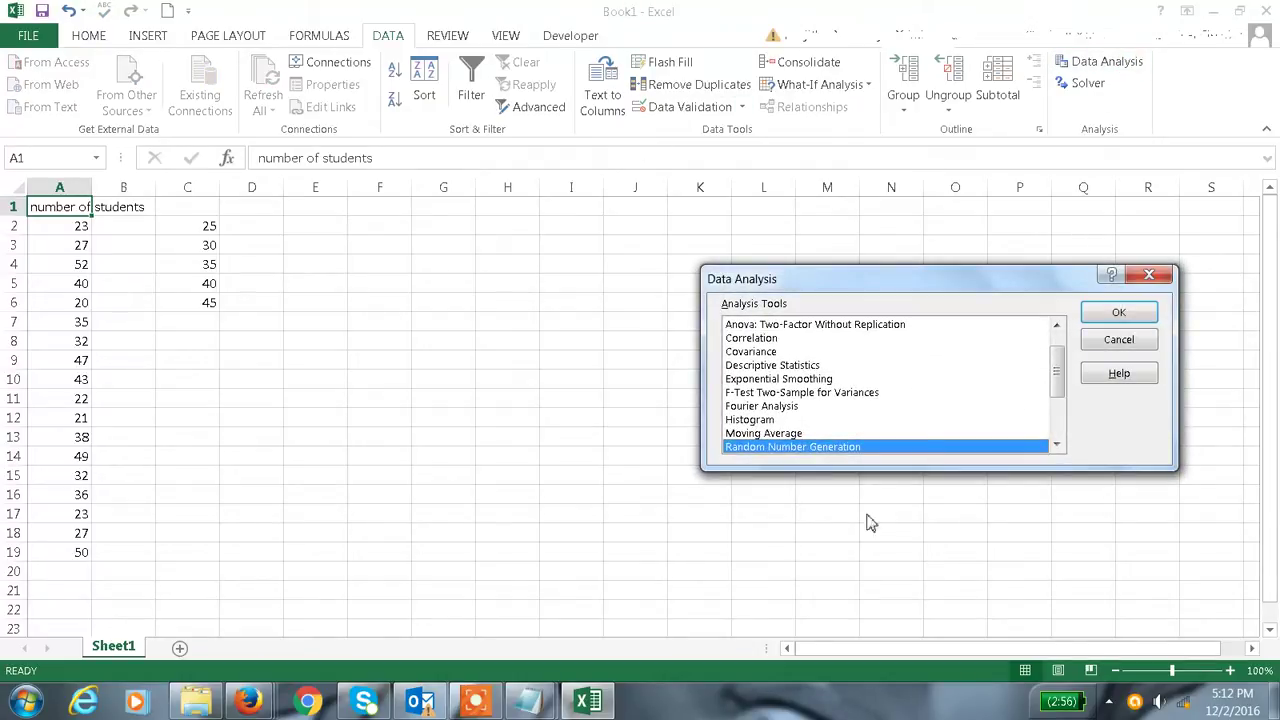
left_click(776, 421)
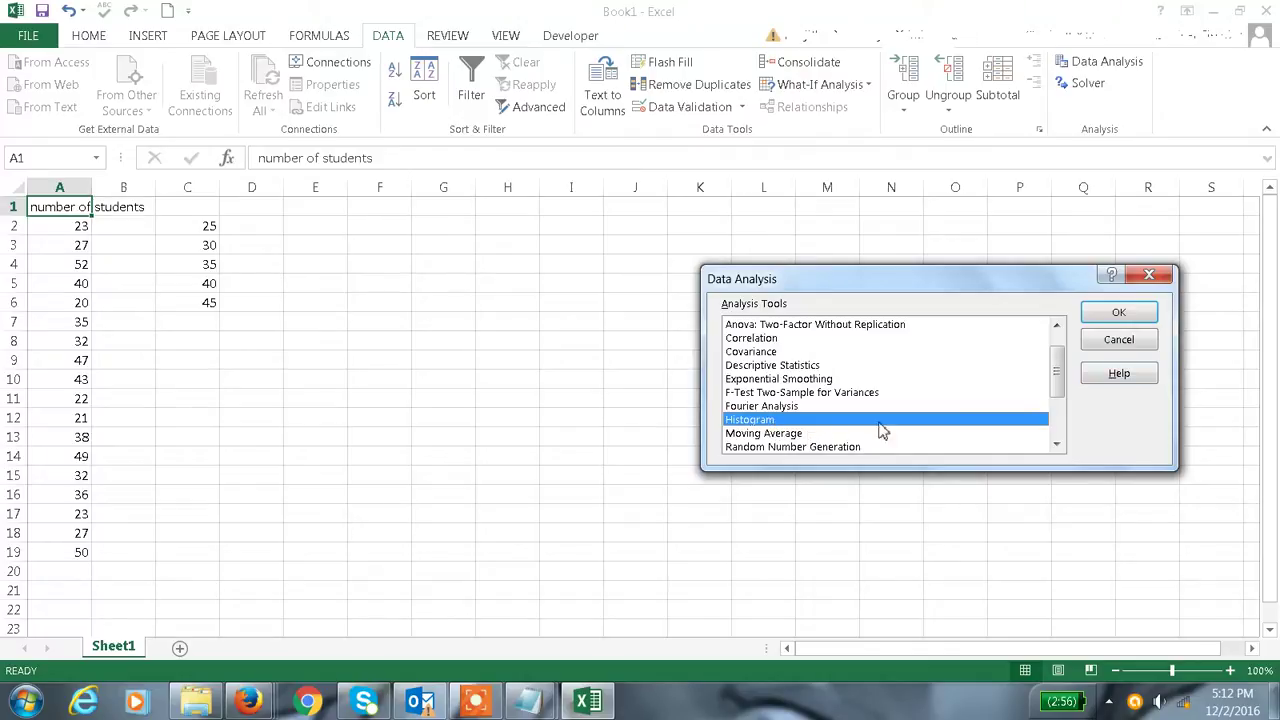
left_click(1147, 320)
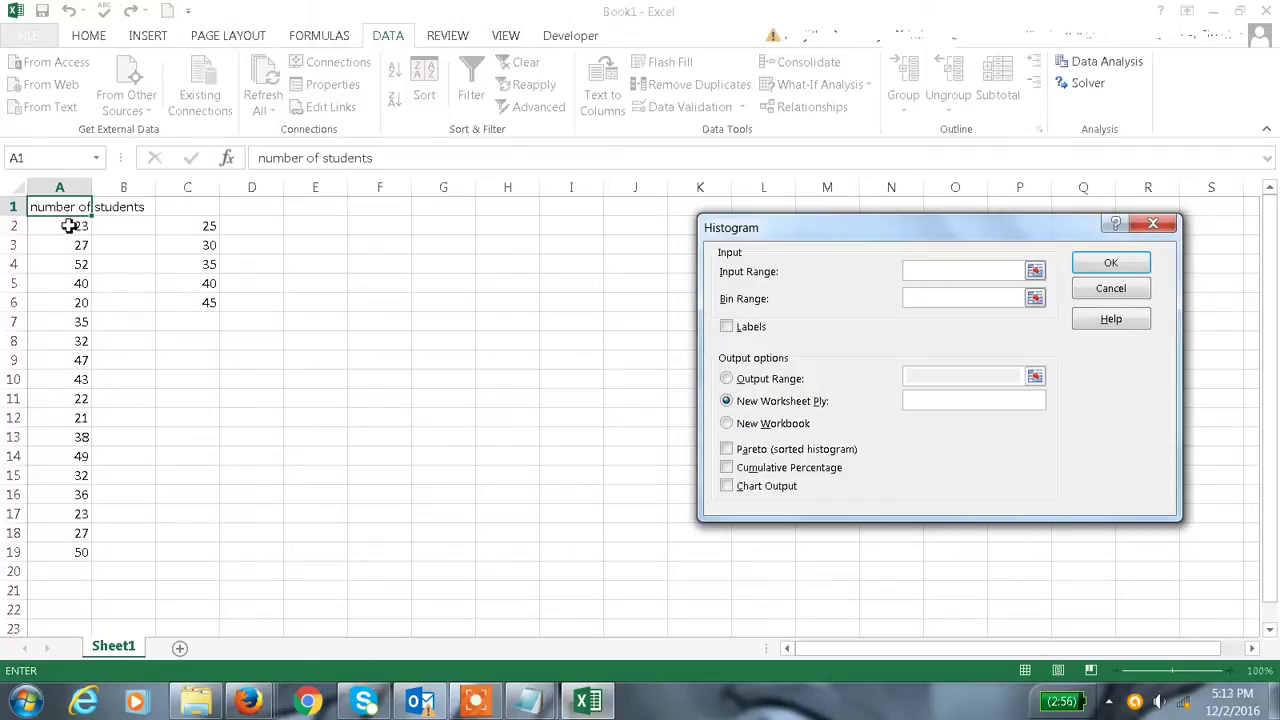
left_click_drag(70, 225, 72, 552)
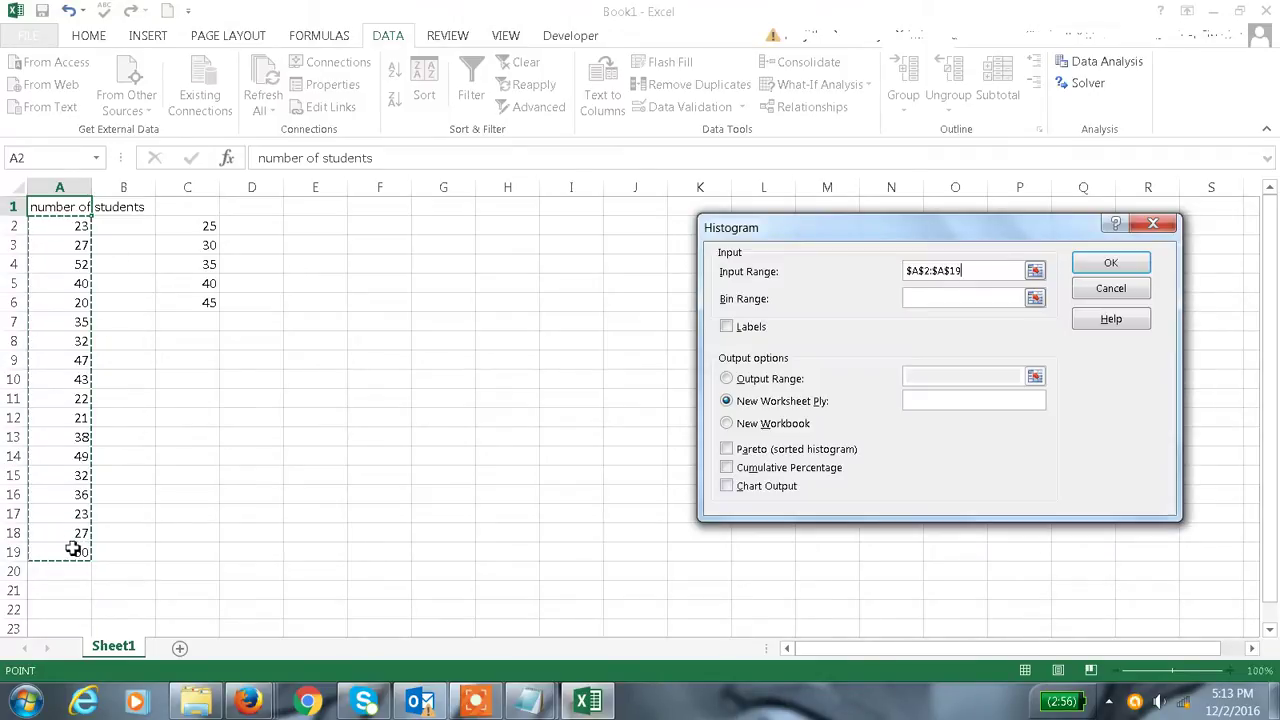
left_click(934, 298)
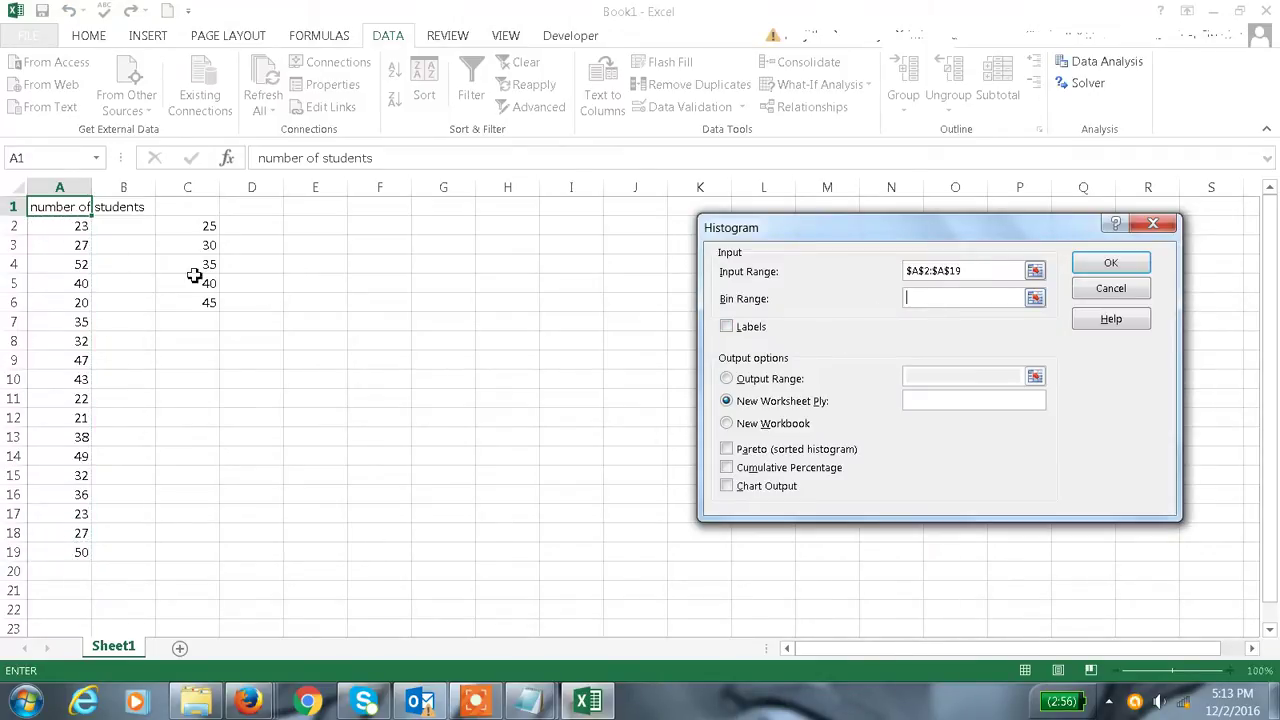
left_click_drag(196, 227, 206, 300)
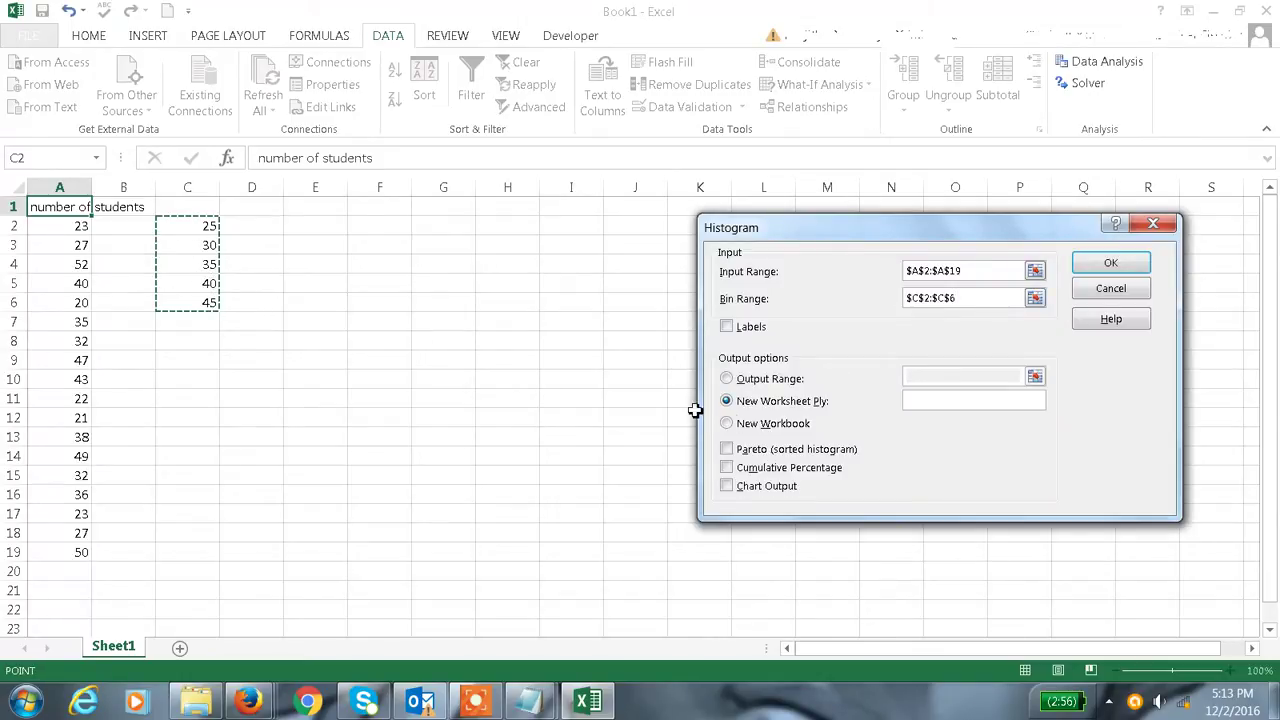
- Direct the histogram output to the current sheet, with the output range at cell H1
left_click(726, 379)
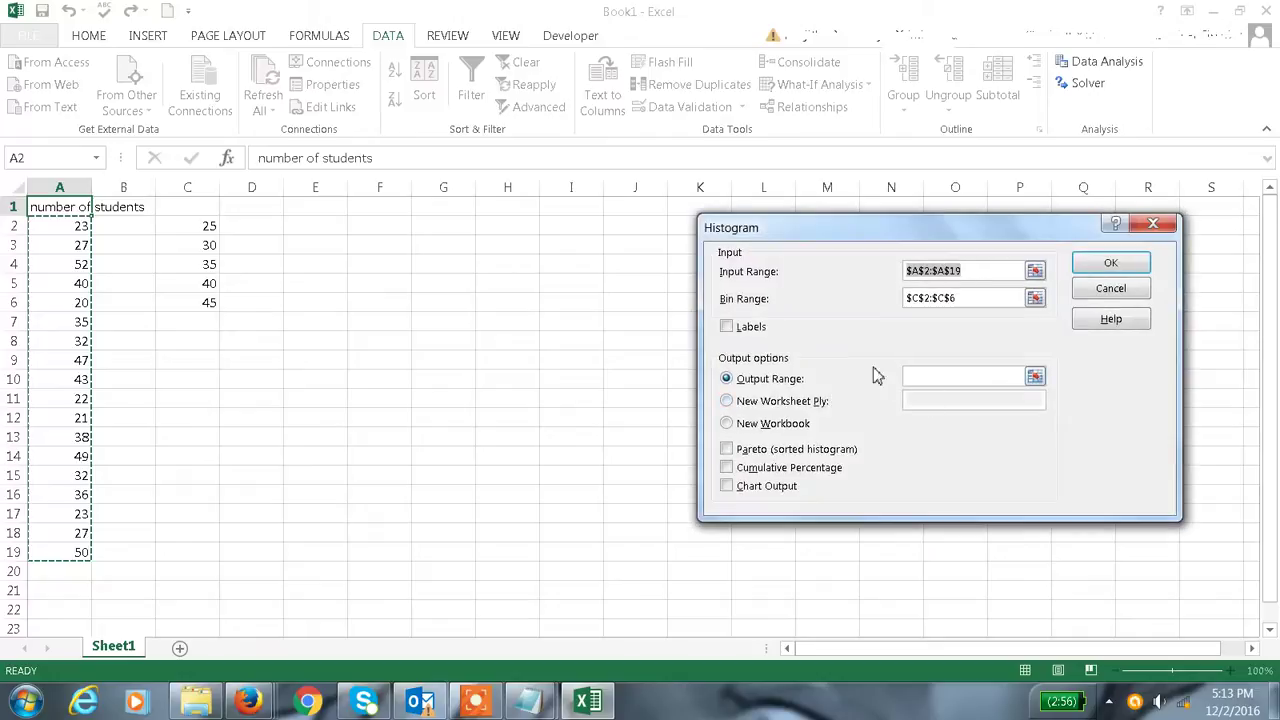
left_click(510, 209)
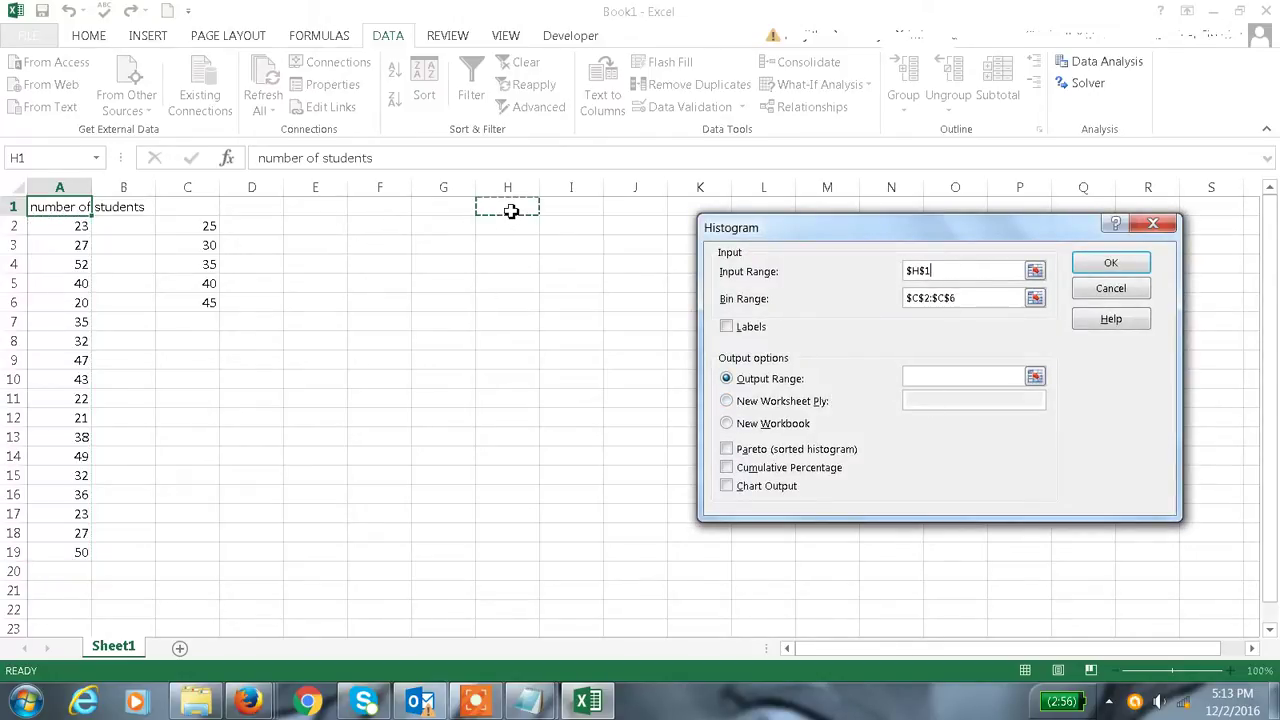
left_click(917, 378)
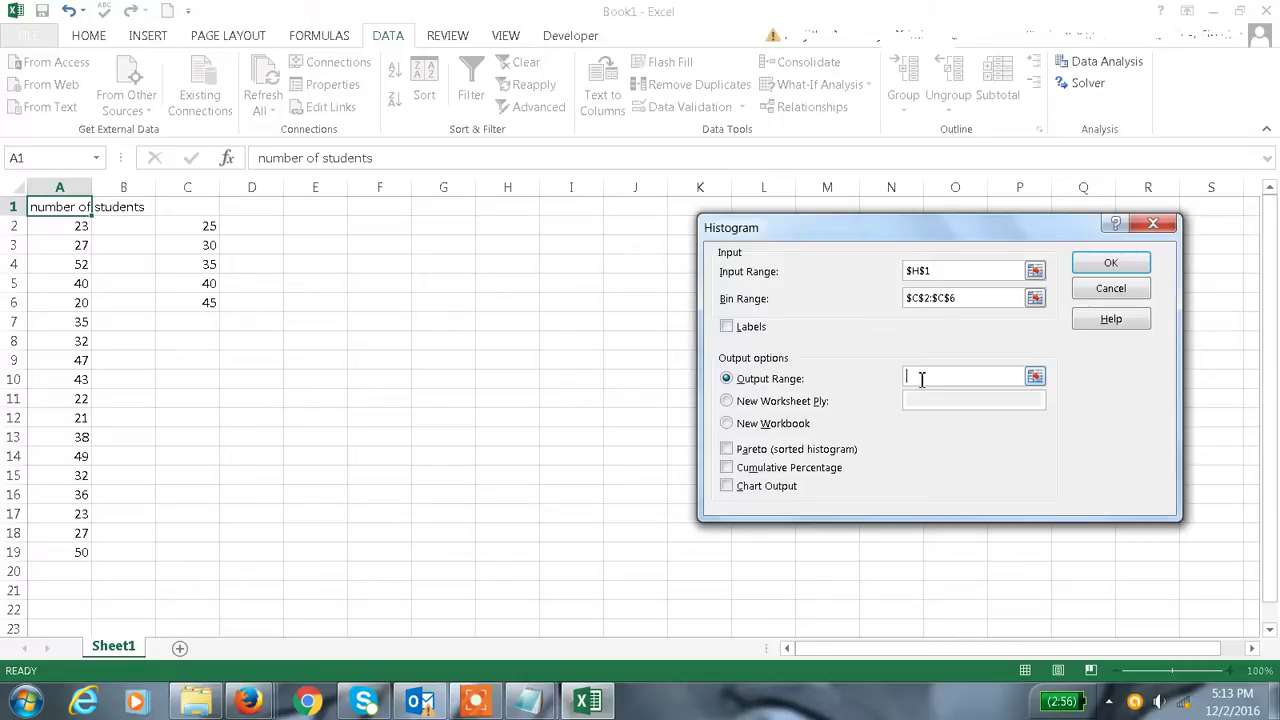
left_click(521, 213)
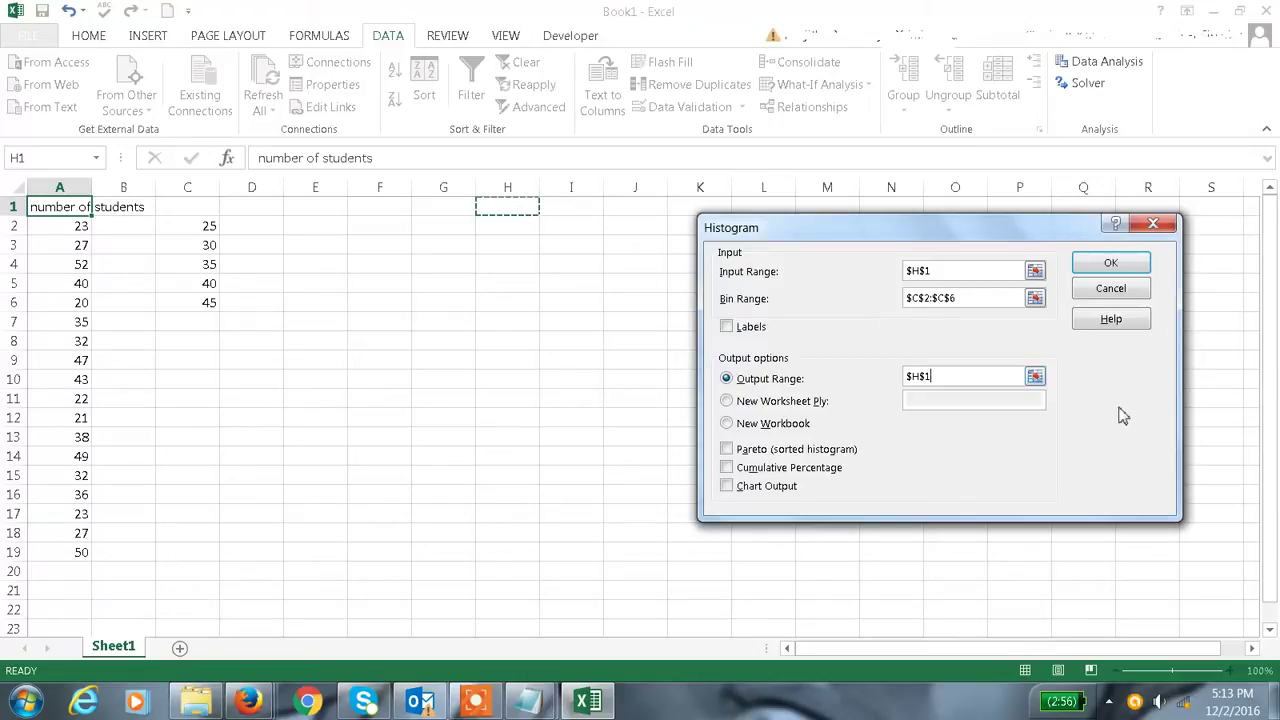
- Try to generate the histogram, including with H2 as the input range
left_click(1111, 265)
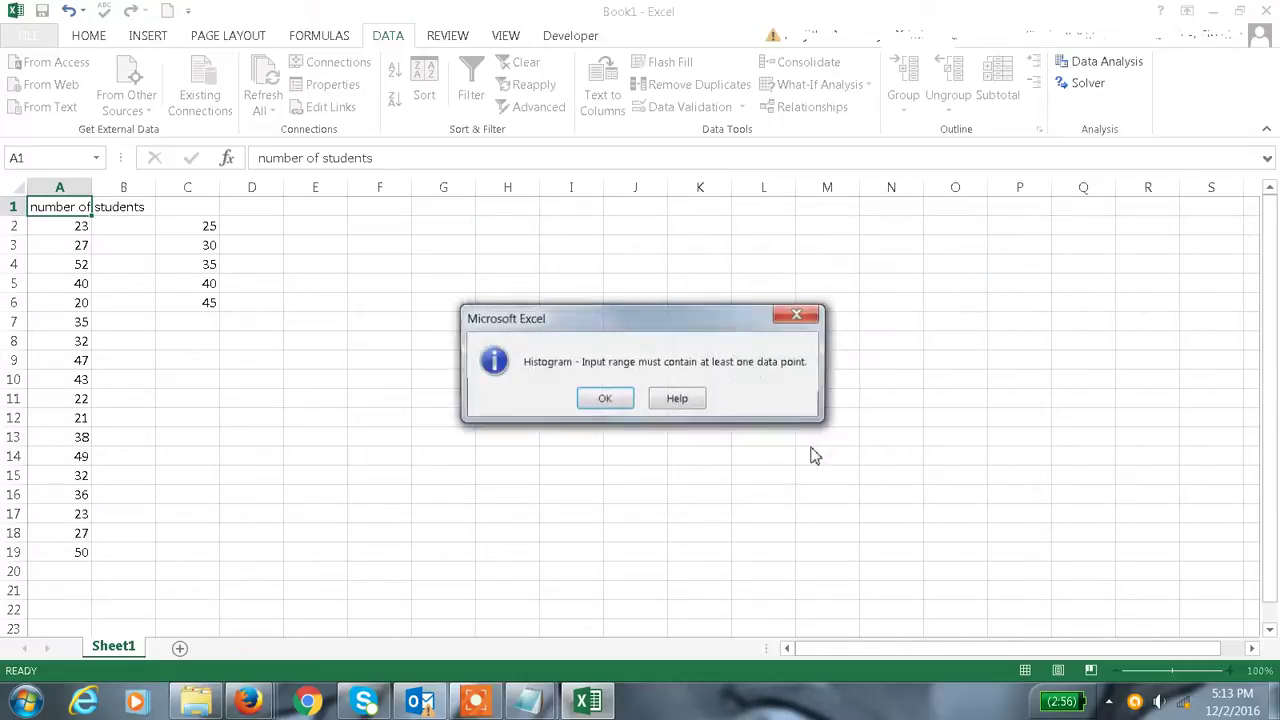
left_click(605, 399)
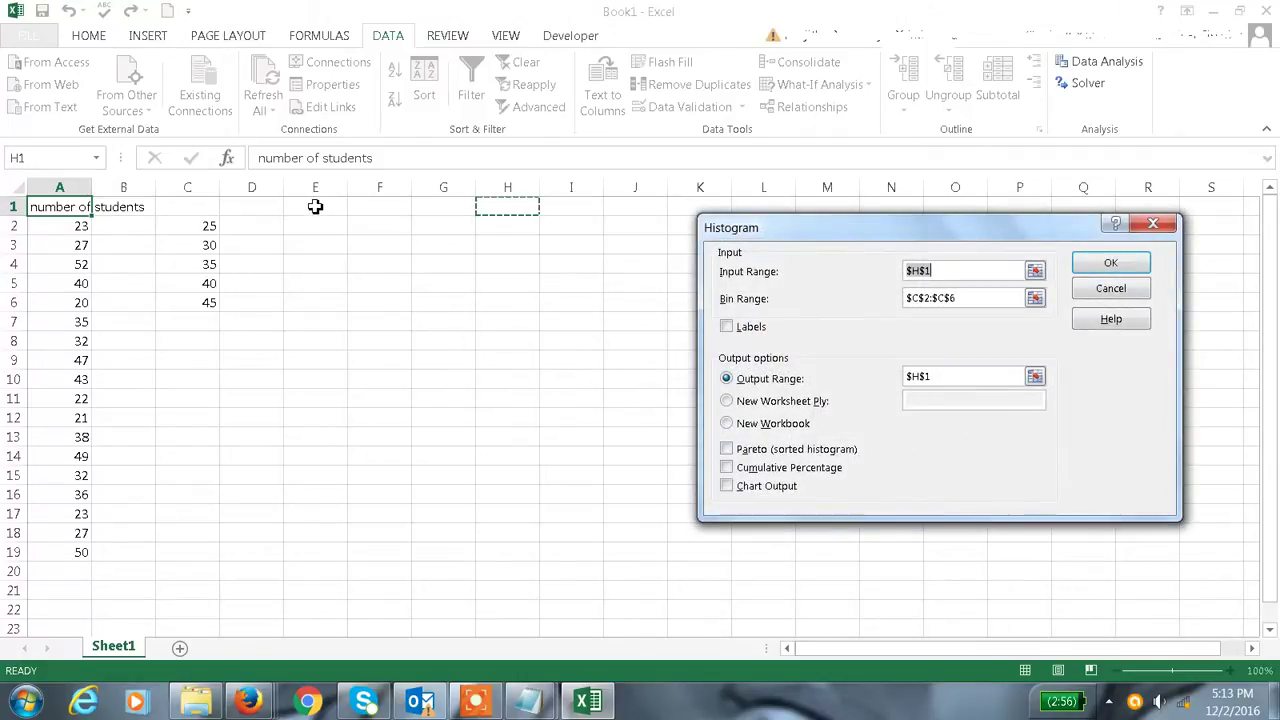
left_click(515, 232)
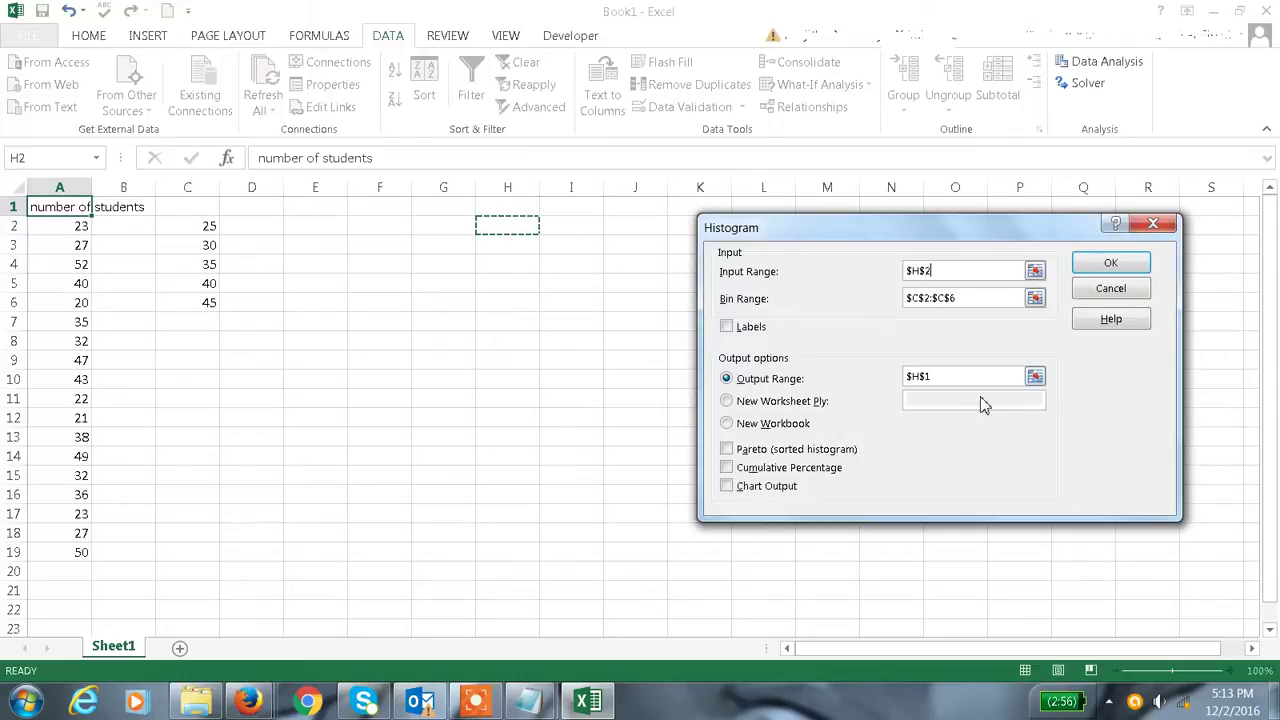
left_click(1105, 266)
left_click(600, 397)
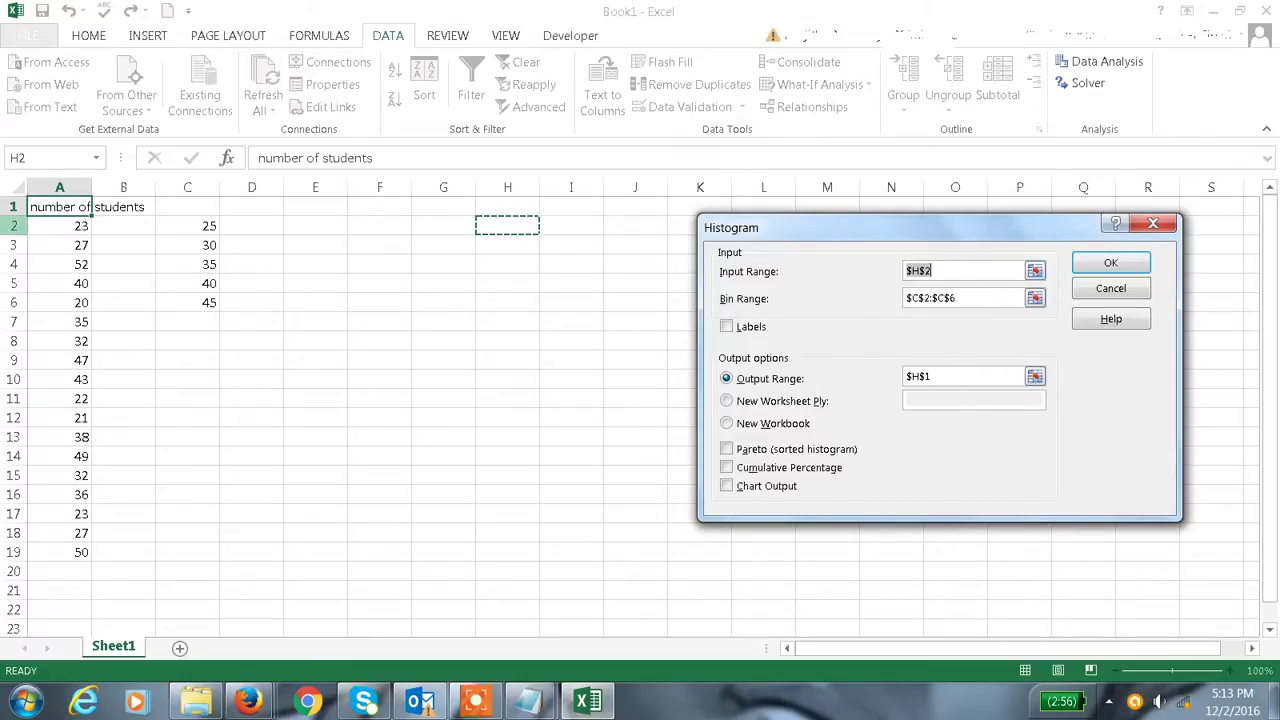
- Set the histogram's input range to A2:A19 and generate the frequency table
left_click_drag(88, 229, 70, 550)
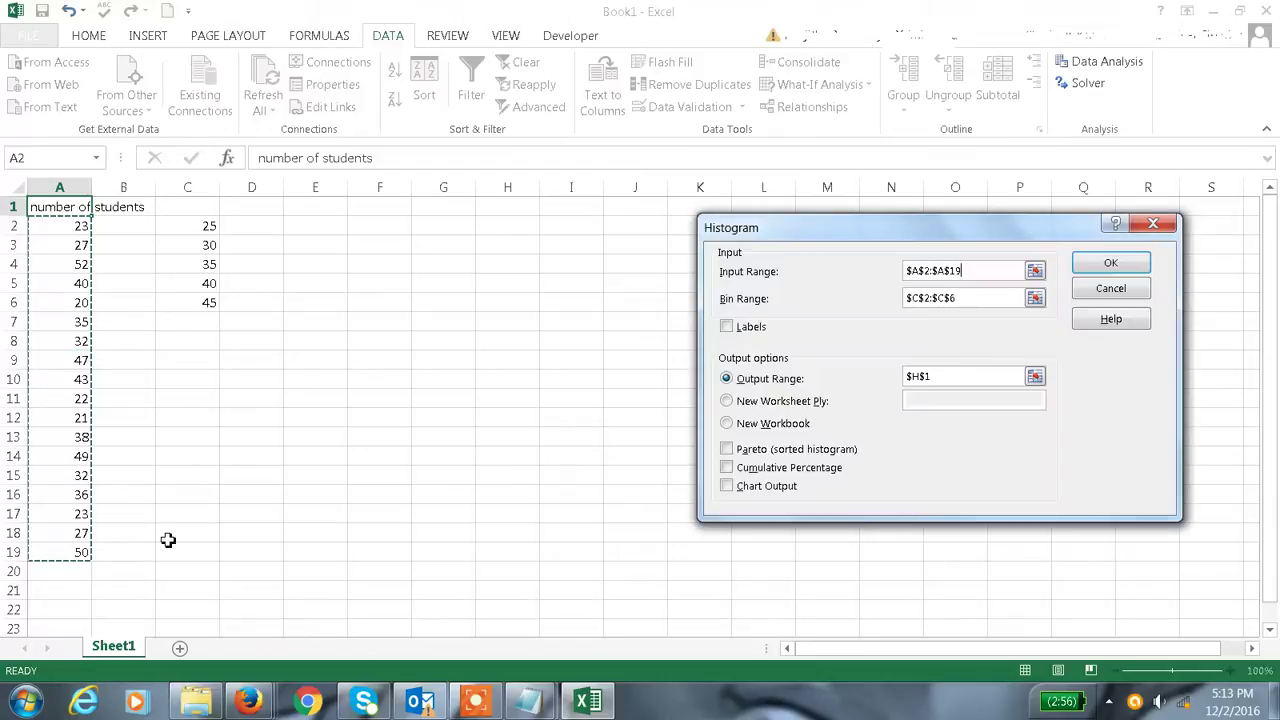
left_click(943, 377)
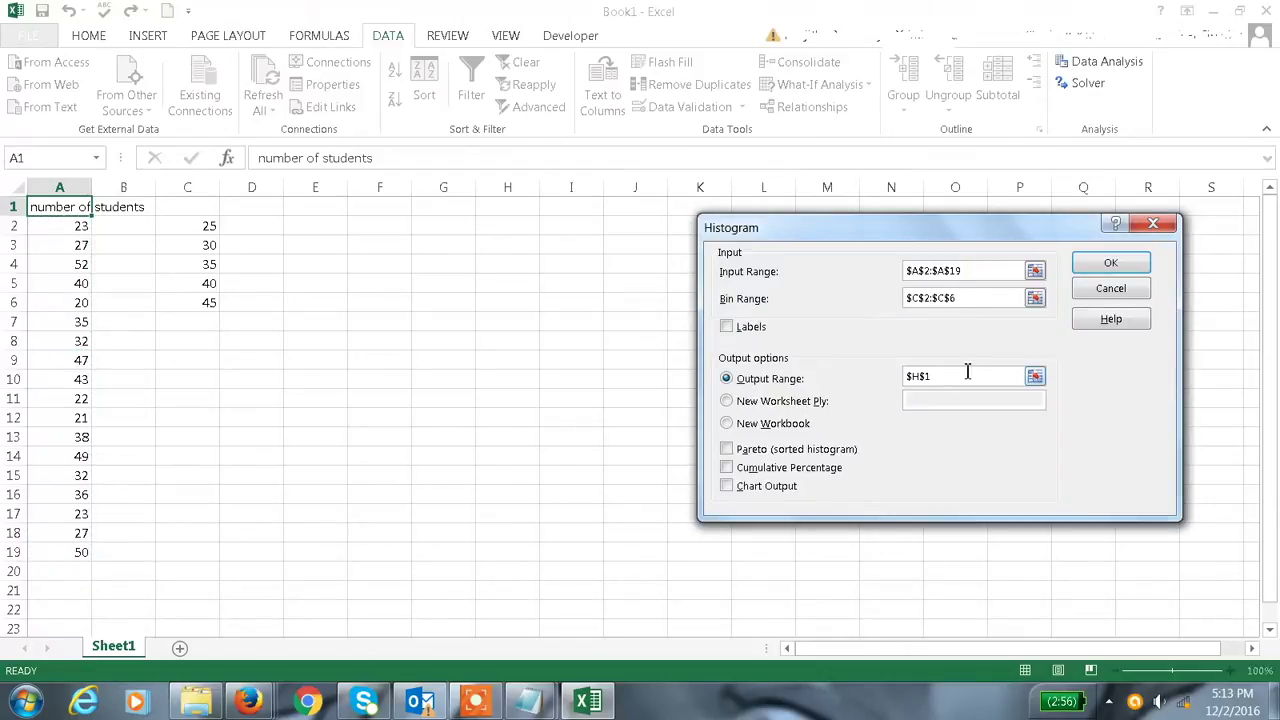
left_click(1108, 262)
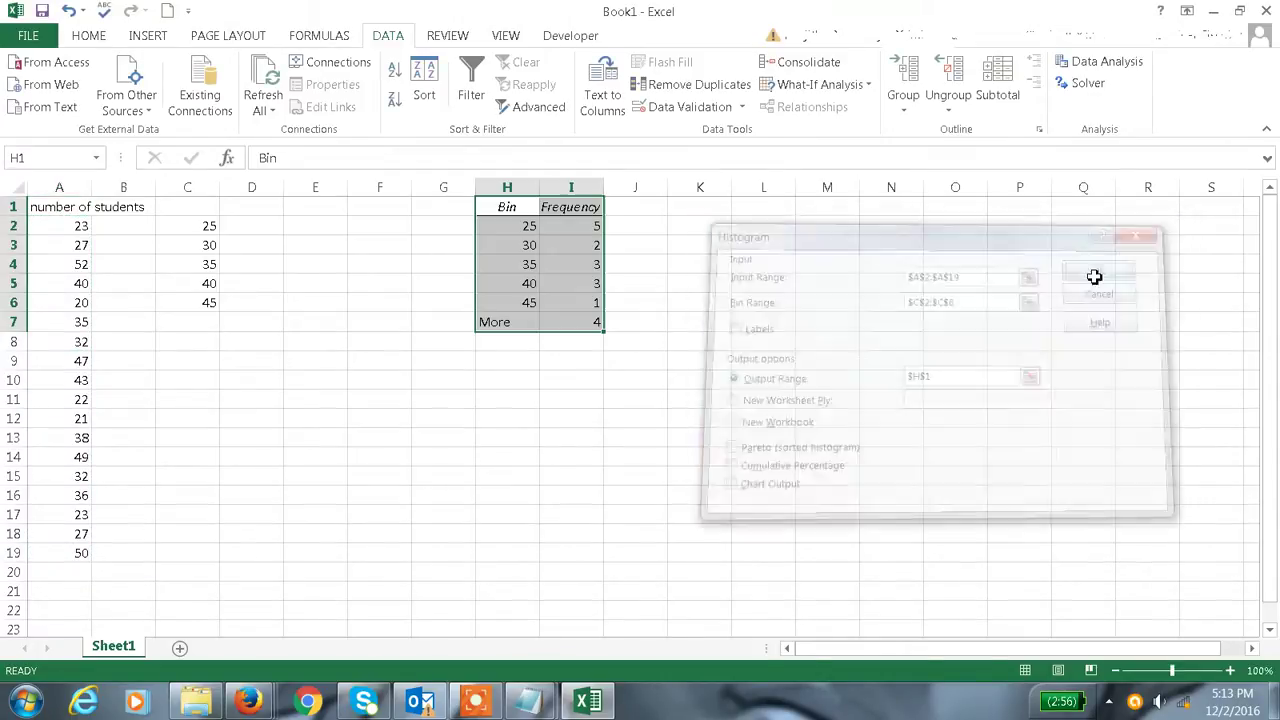
- Review the generated bin and frequency table in H1:I7
left_click(495, 372)
left_click(519, 231)
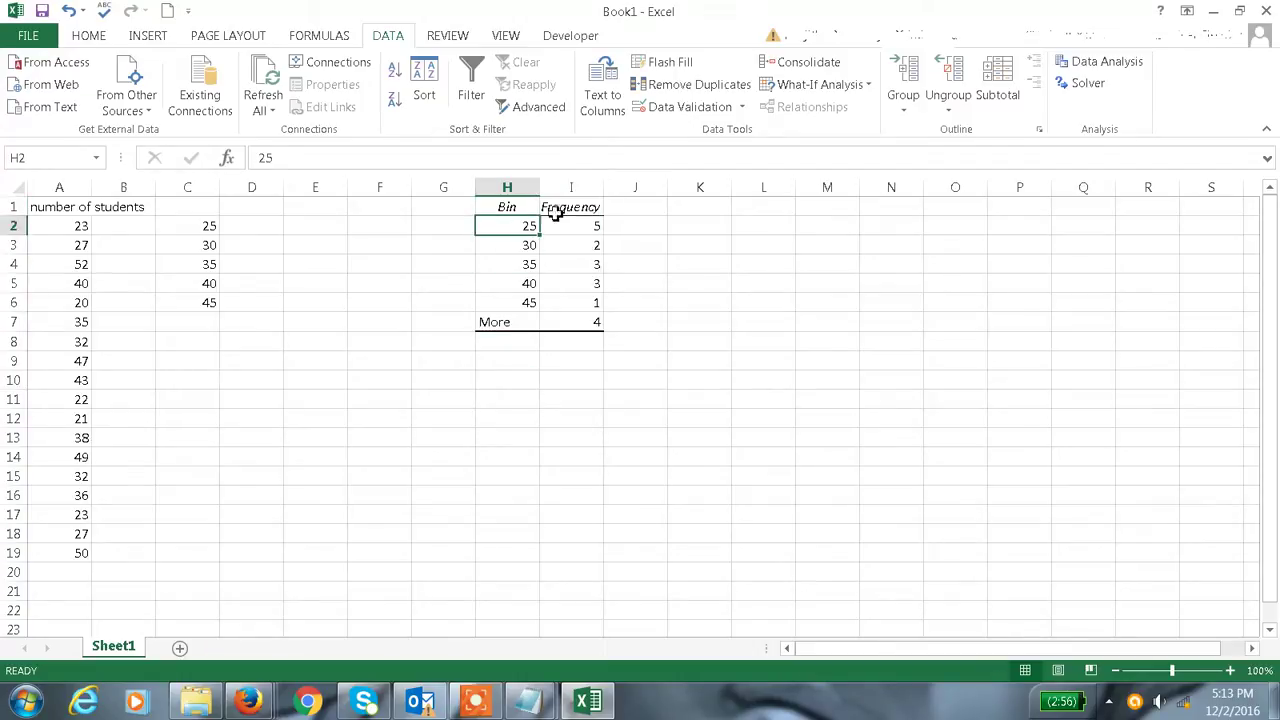
left_click(565, 211)
left_click(577, 322)
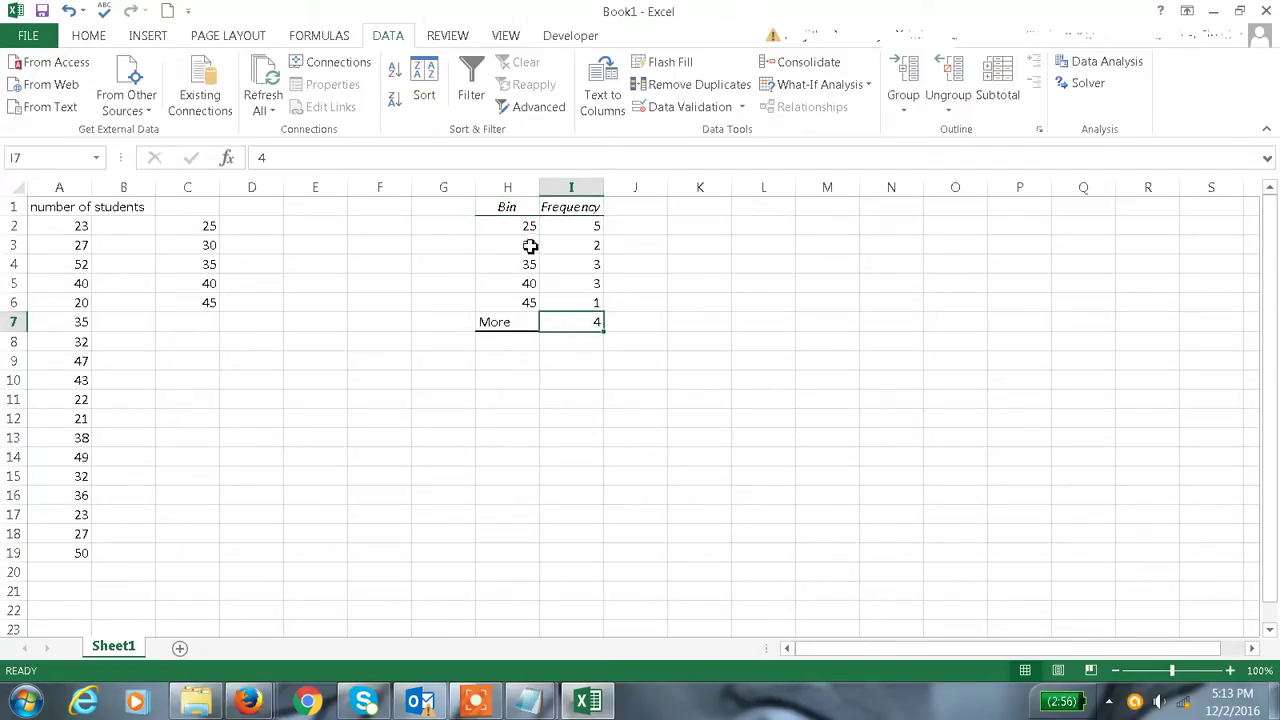
left_click_drag(517, 206, 584, 320)
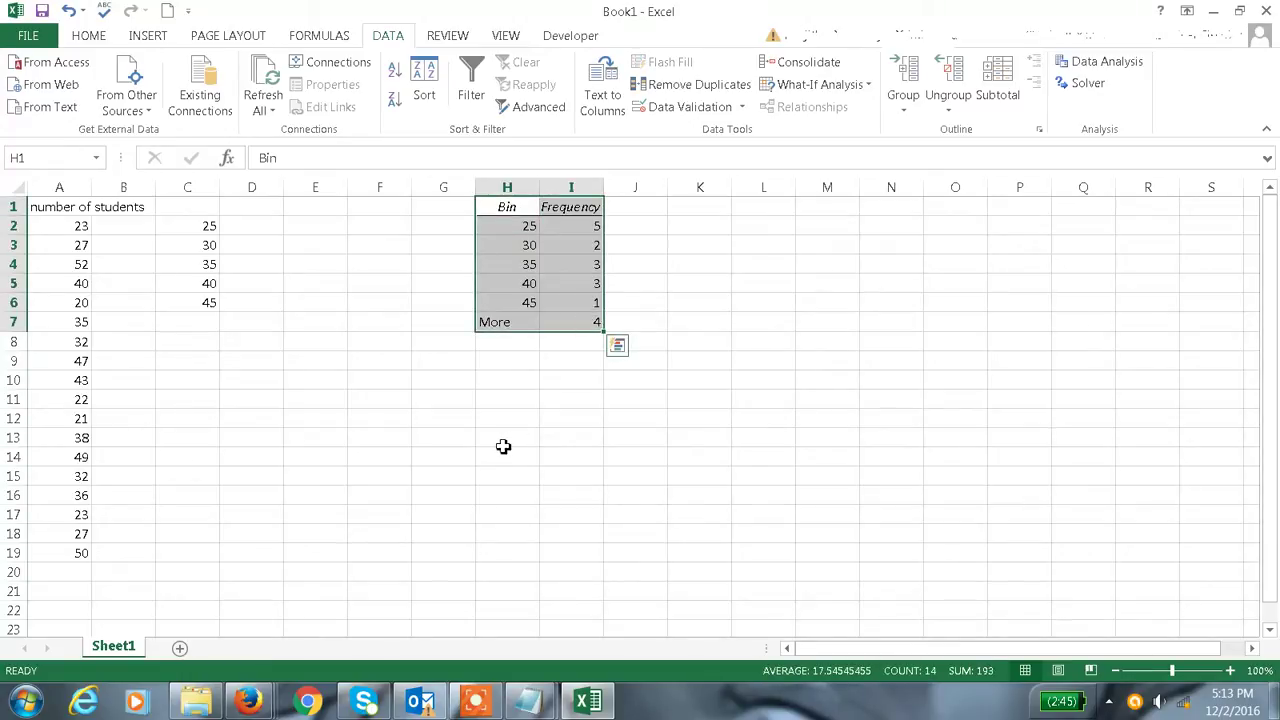
- Rerun the Histogram analysis with Chart Output enabled, overwriting the existing frequency table in H1:I7
left_click(1097, 61)
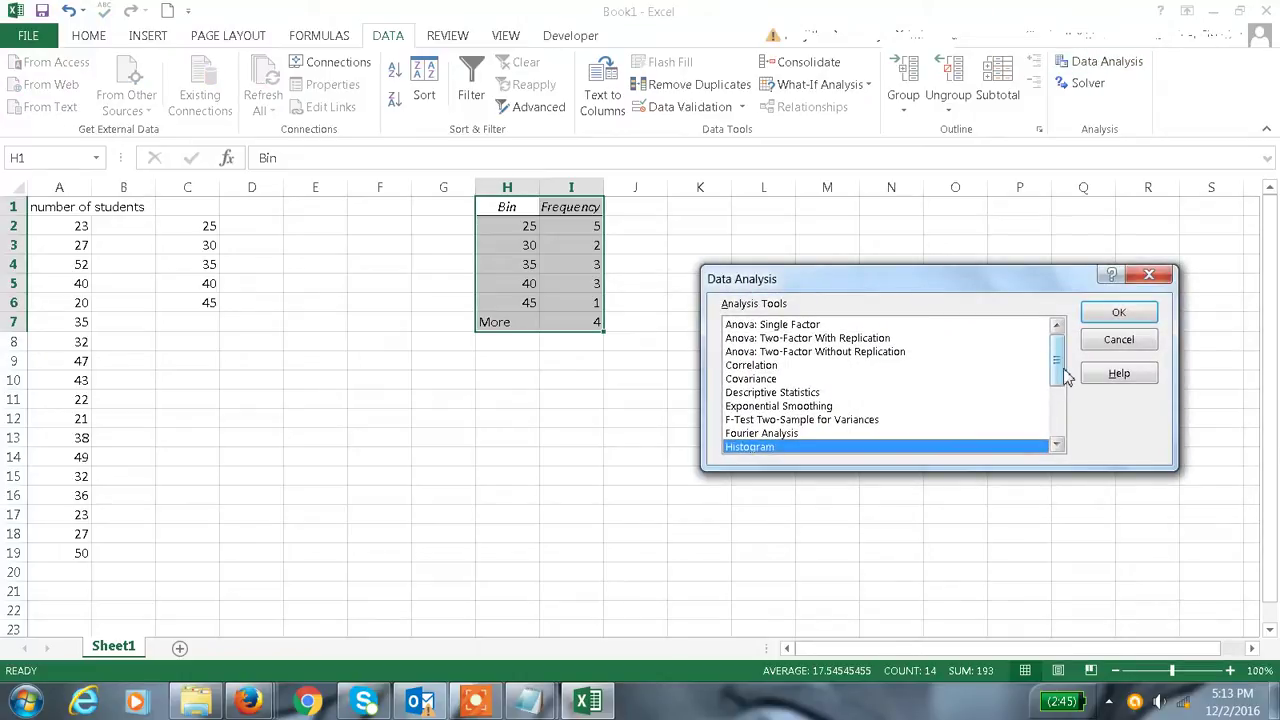
left_click(1110, 316)
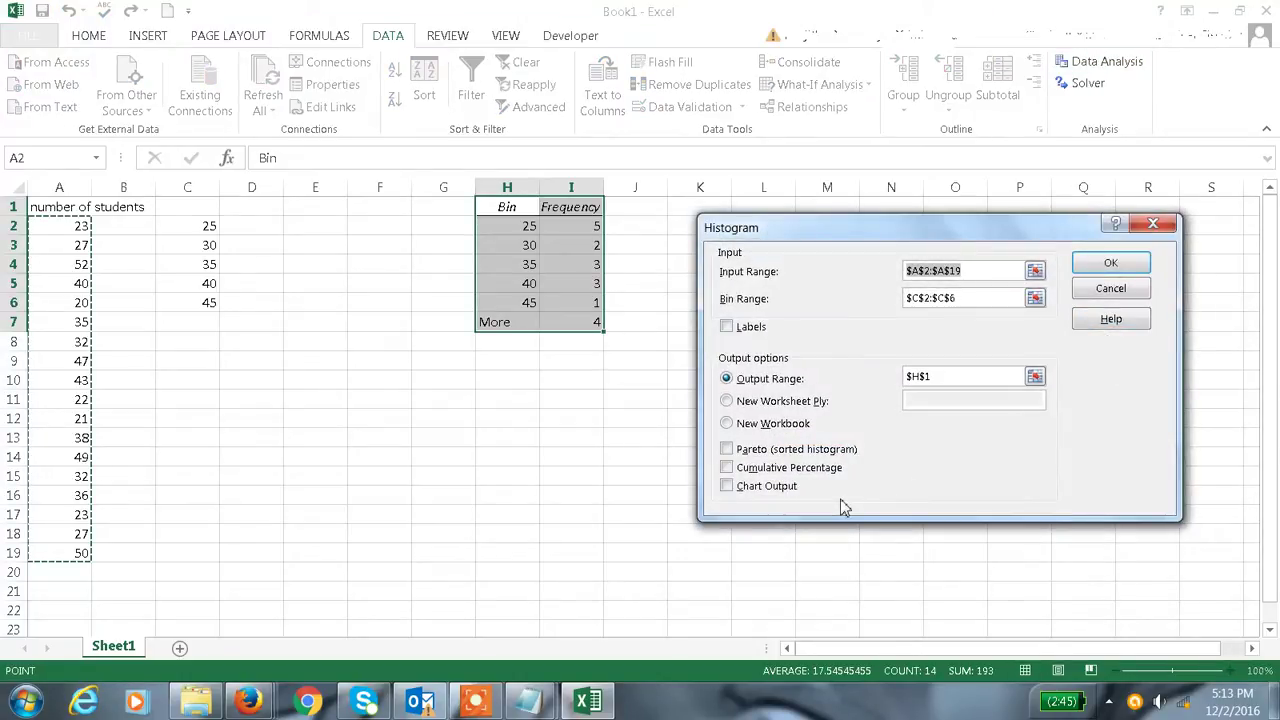
left_click(727, 487)
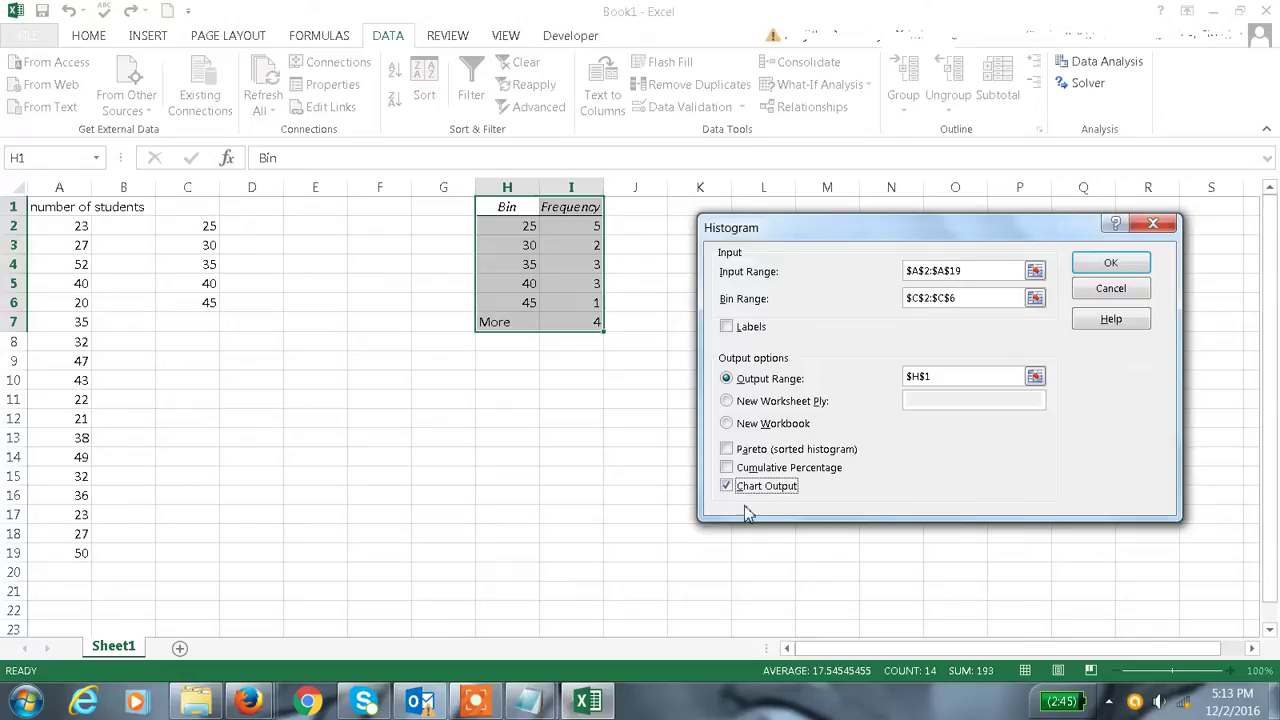
left_click(1128, 265)
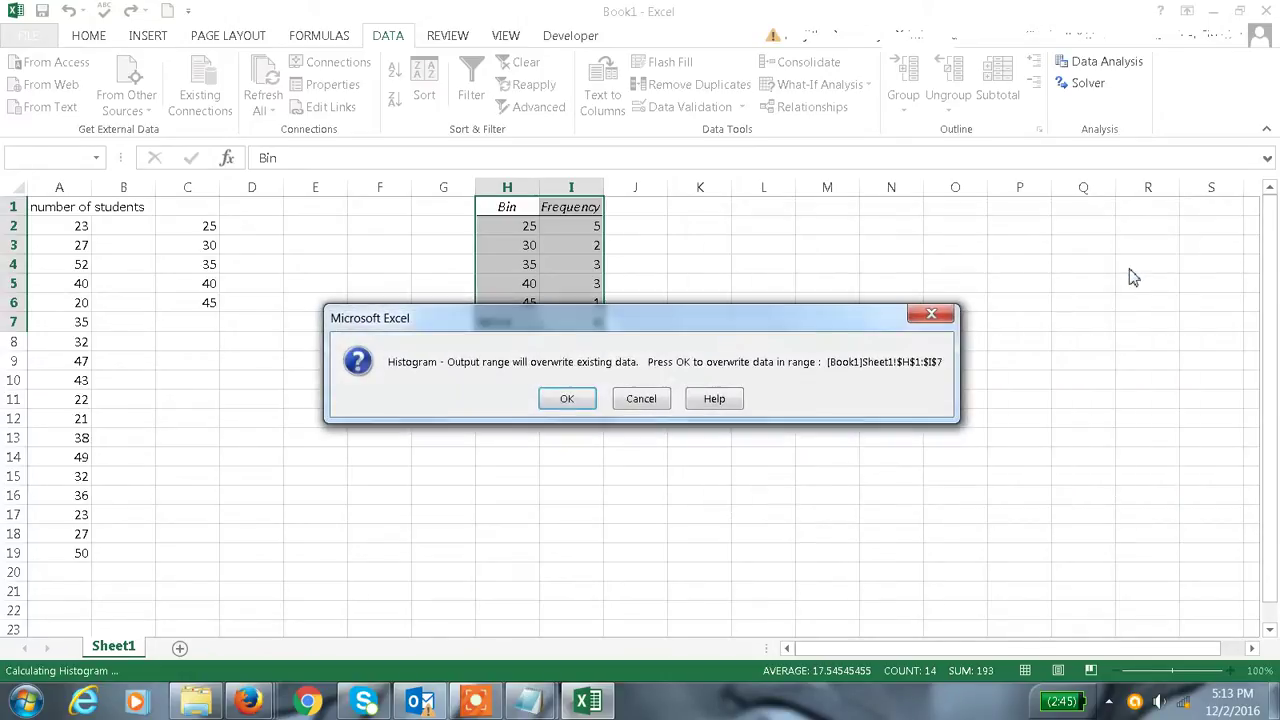
left_click(567, 399)
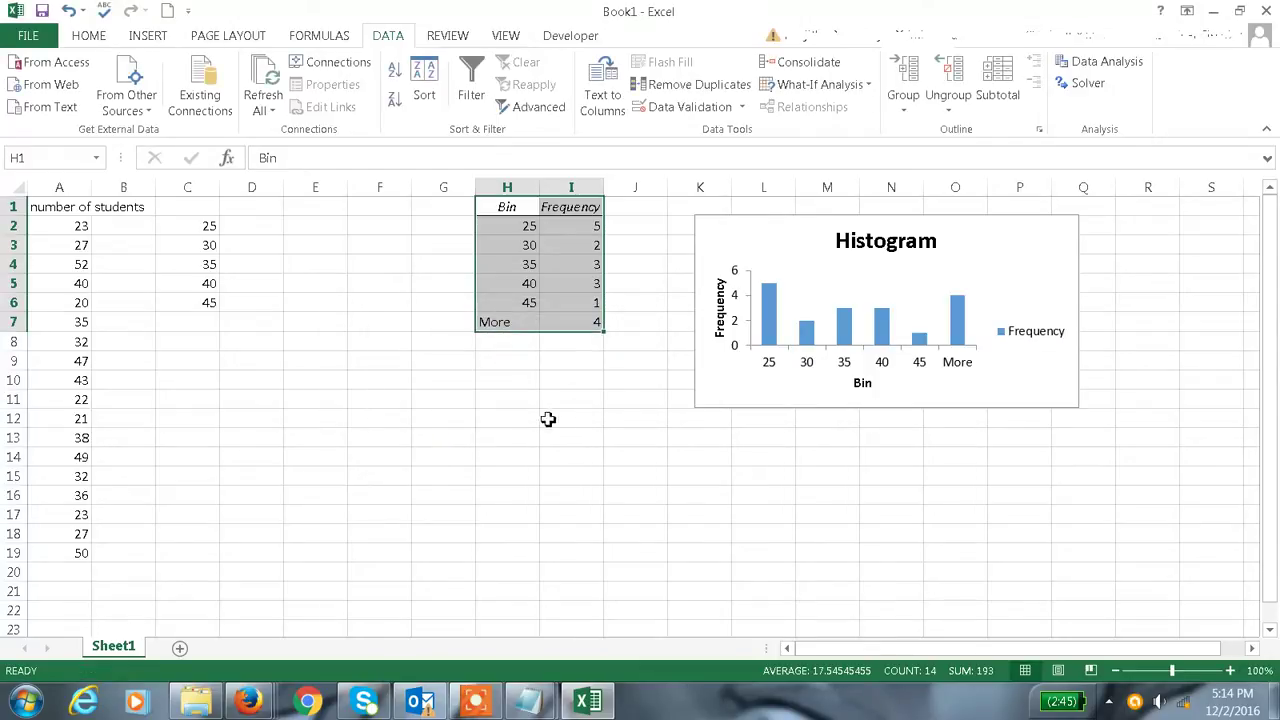
- Set the gap width of the histogram chart's Frequency series to 0% and deselect the chart
left_click(754, 240)
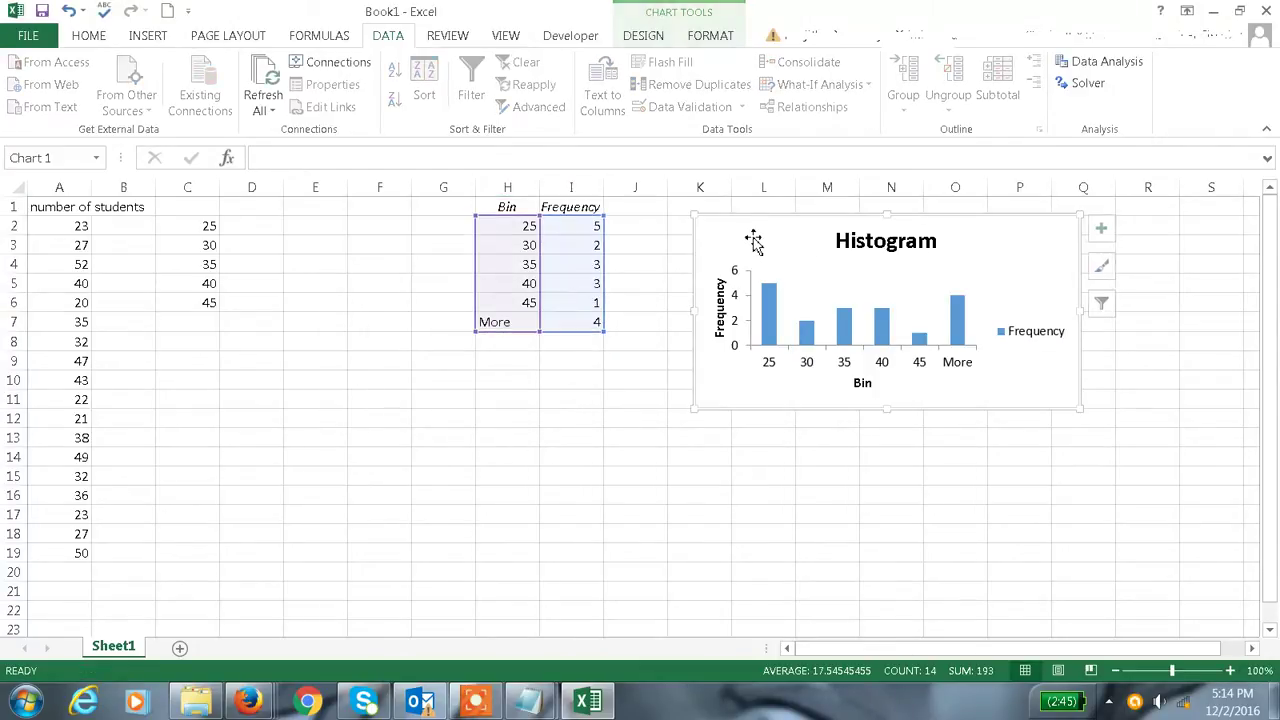
left_click(772, 335)
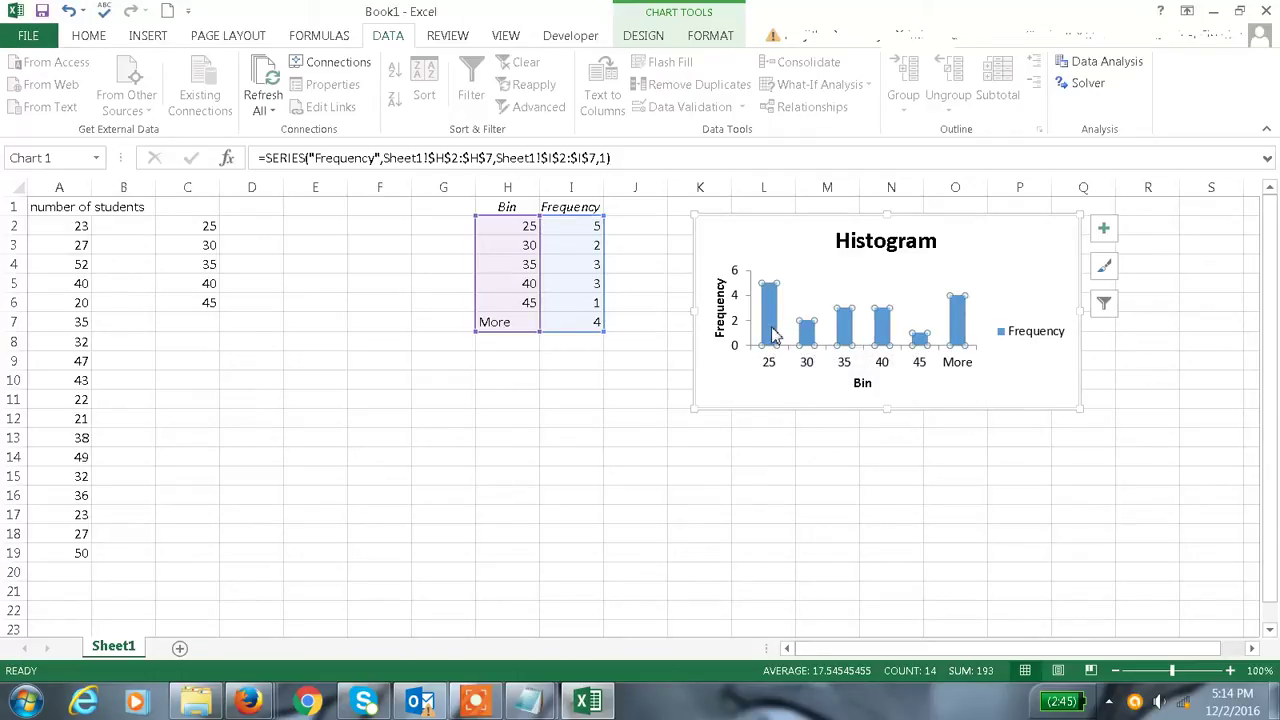
right_click(772, 335)
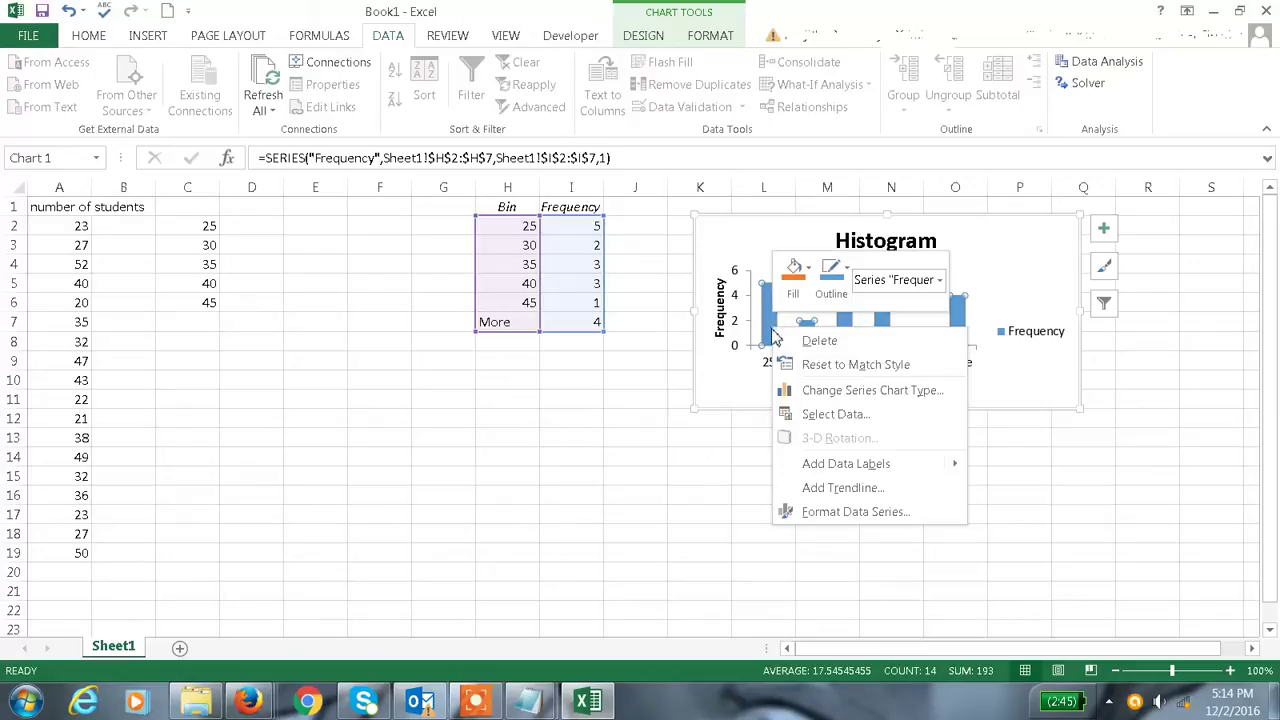
left_click(830, 508)
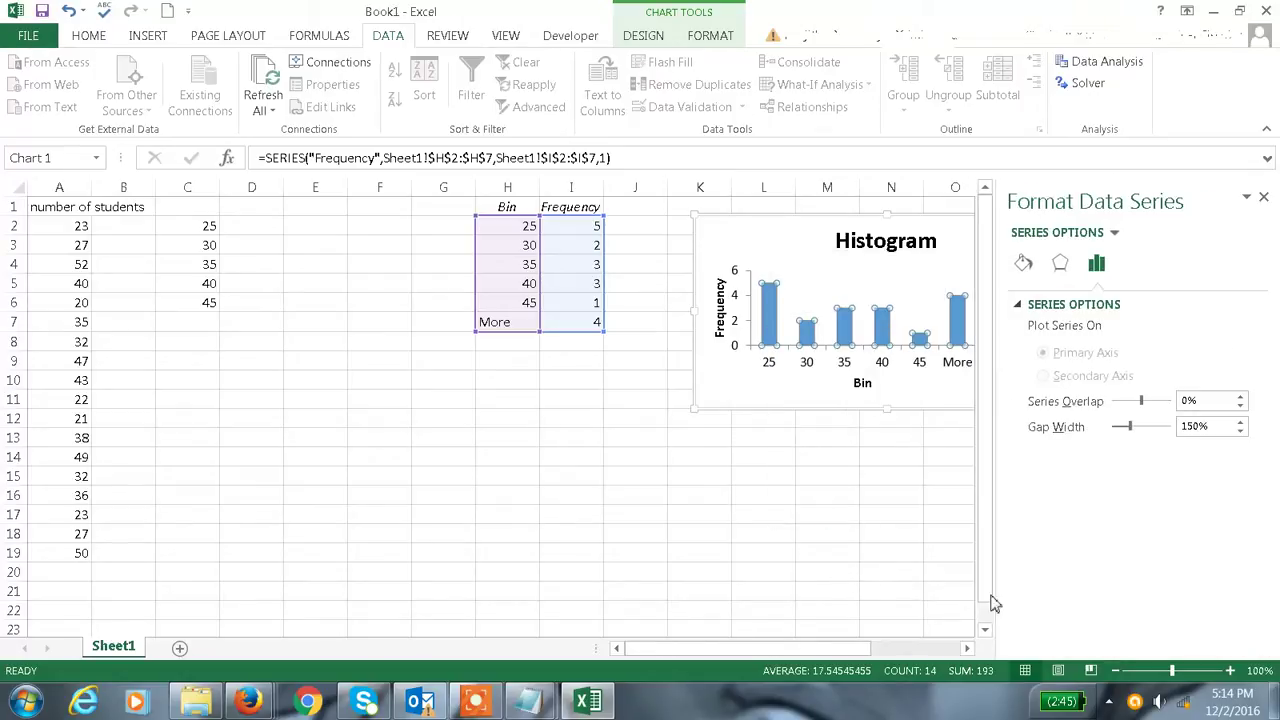
double_click(1223, 425)
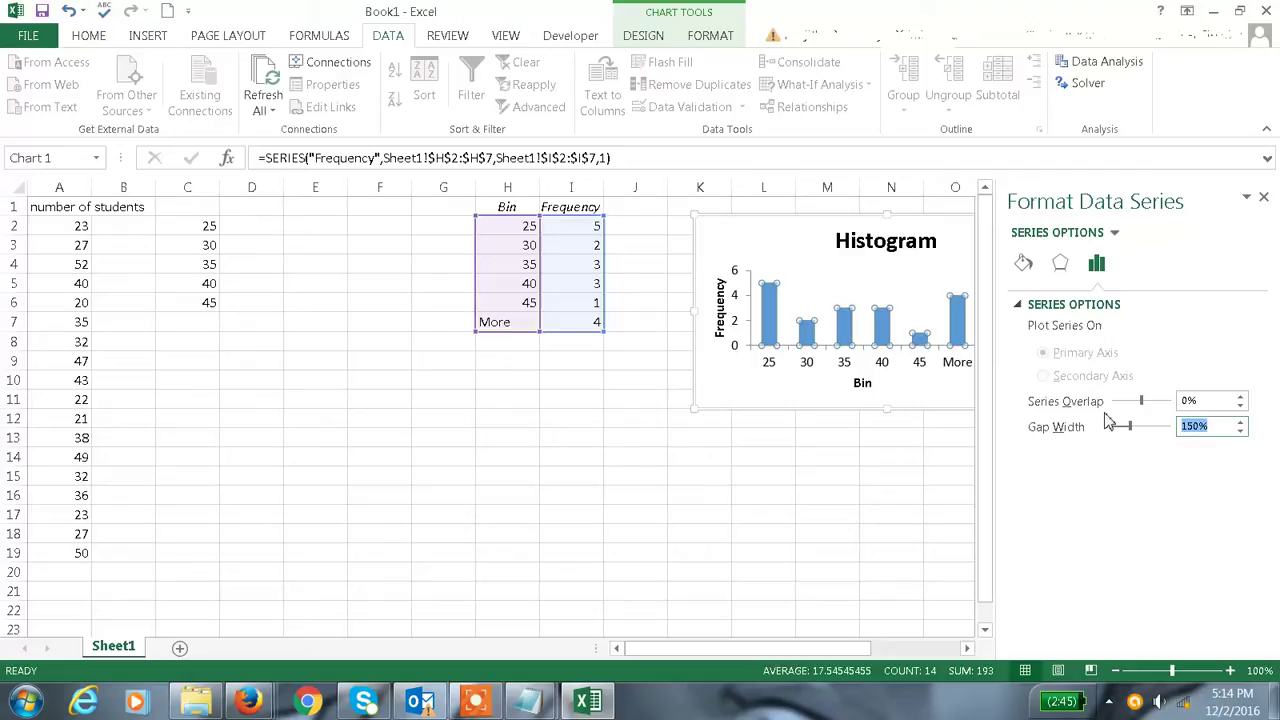
type("0")
key("Return")
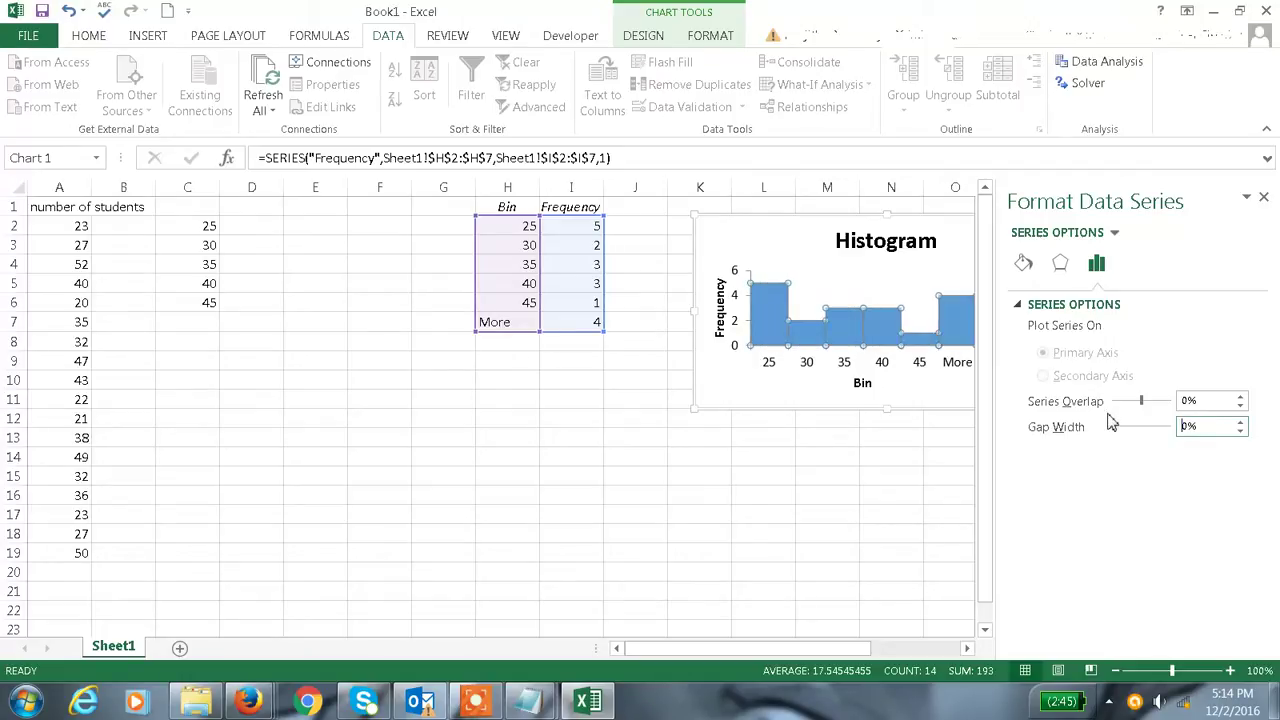
left_click(1266, 197)
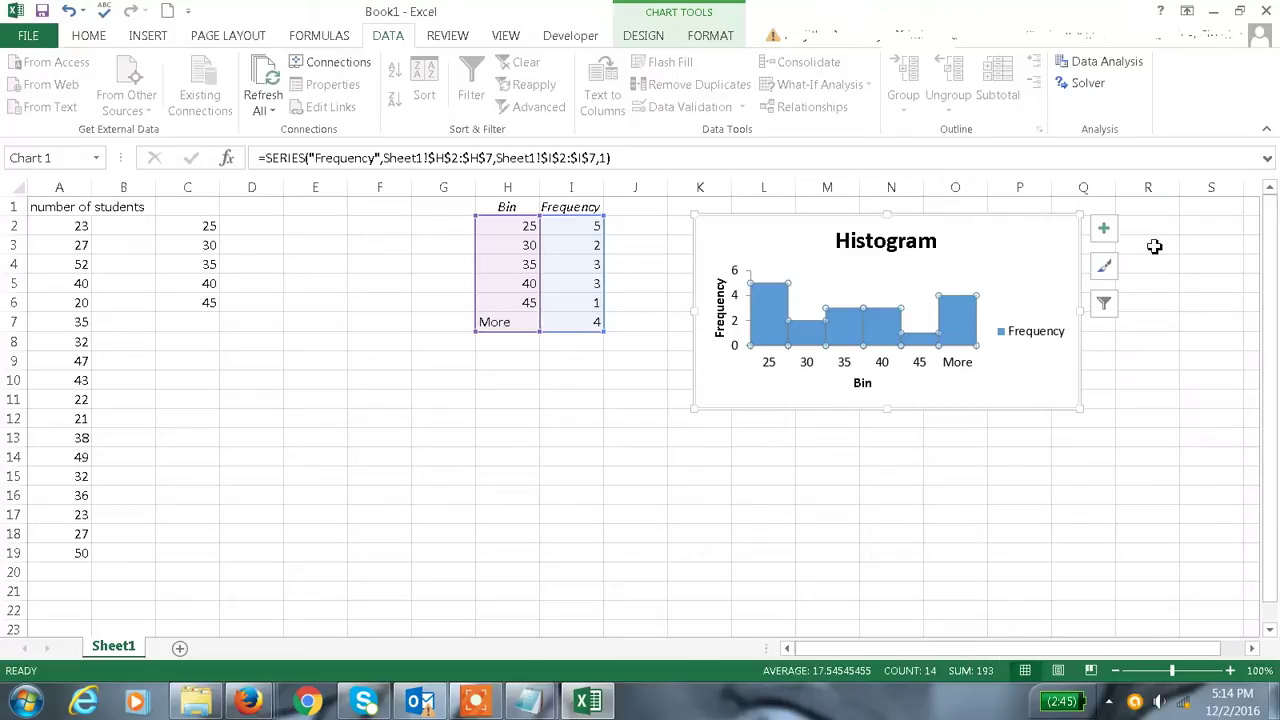
left_click(321, 343)
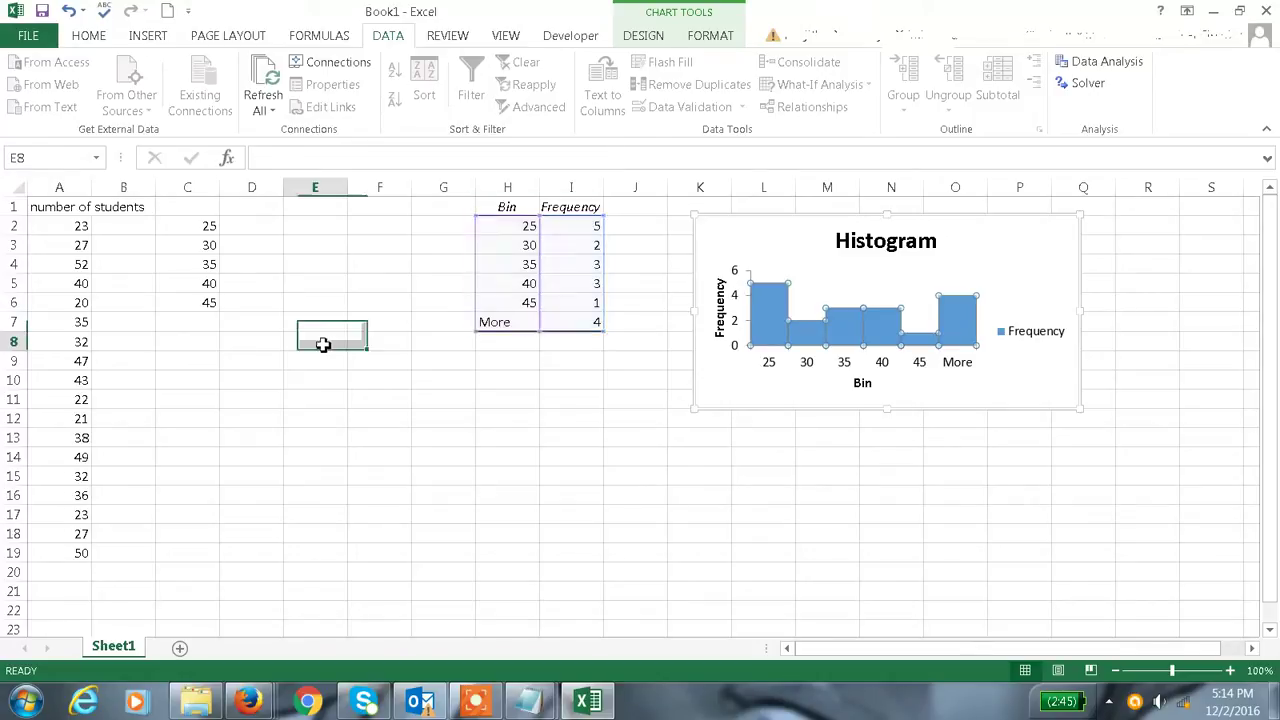